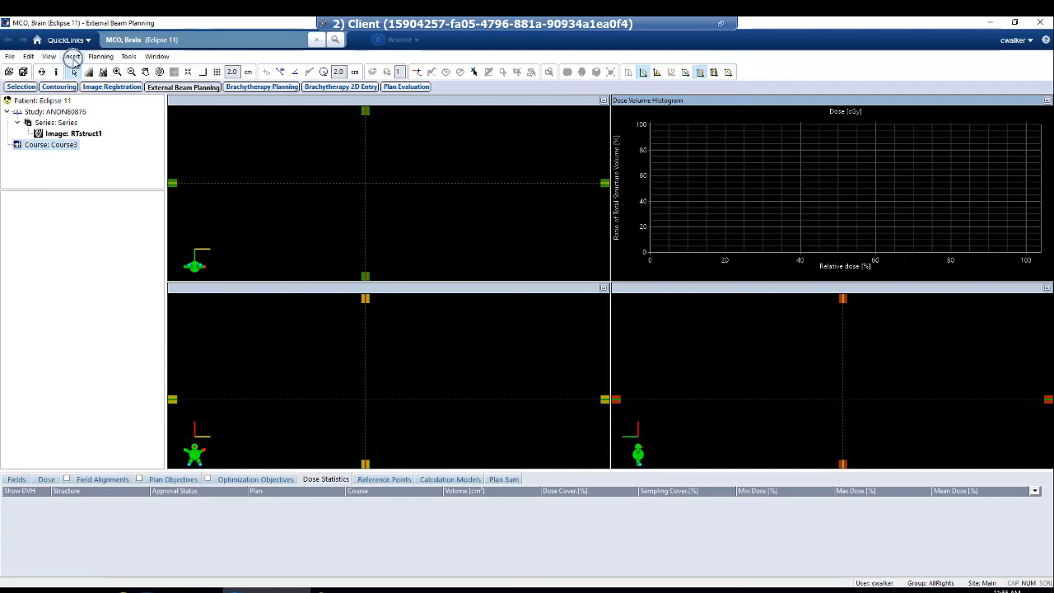
Start a new clinical protocol reference and choose Course3 as its course.
{"action": "left_click", "coordinate": [73, 57]}
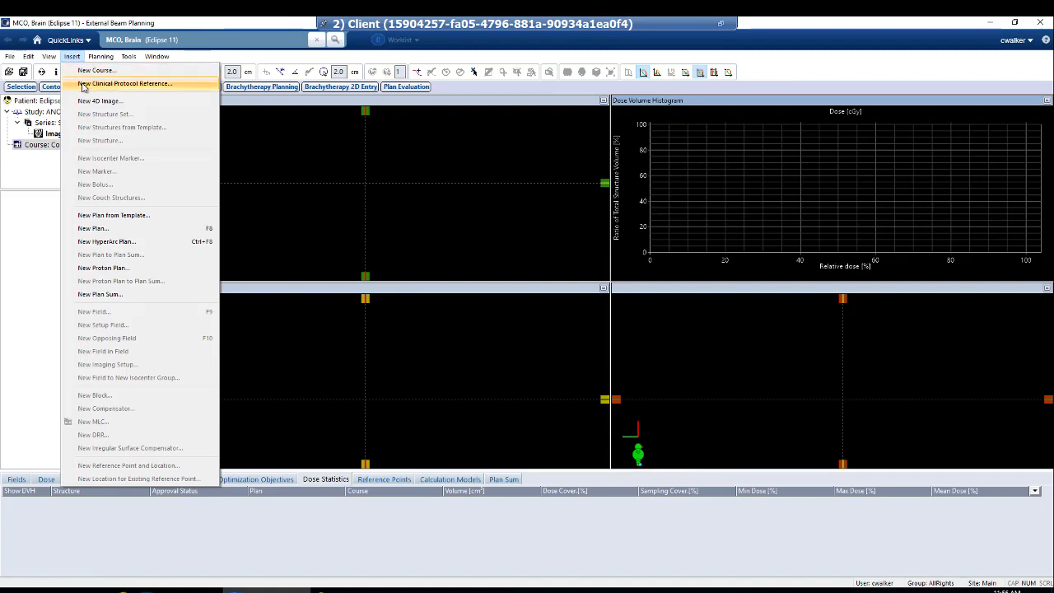
{"action": "left_click", "coordinate": [83, 84]}
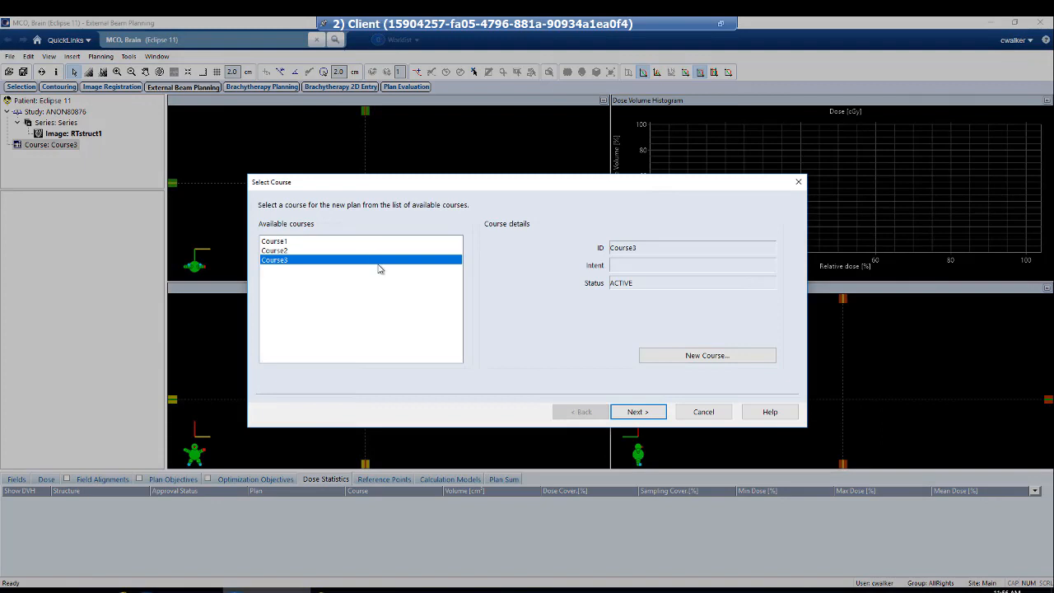
{"action": "left_click", "coordinate": [376, 263]}
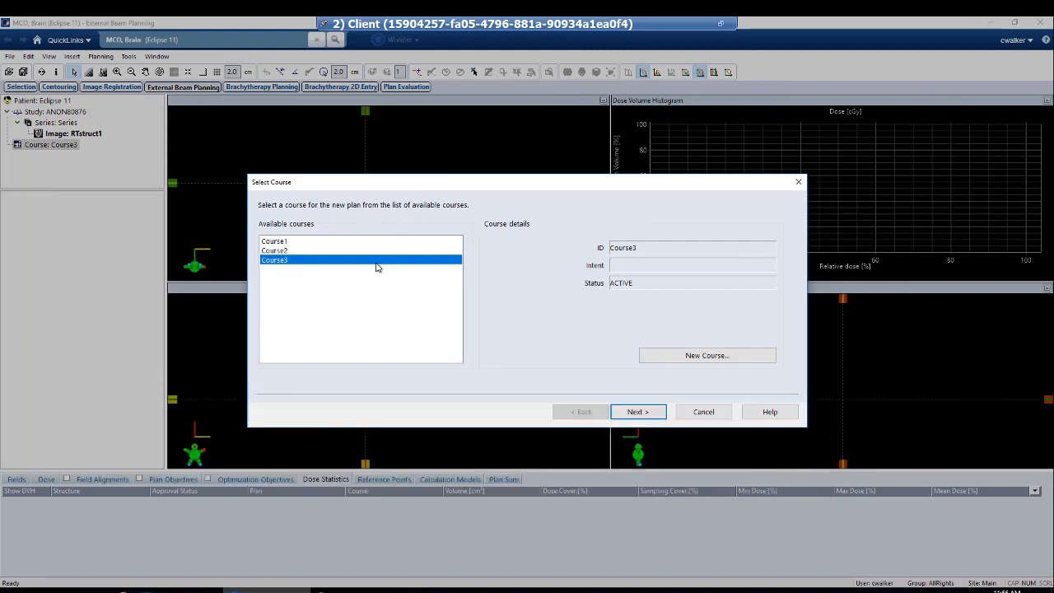
{"action": "left_click", "coordinate": [637, 411]}
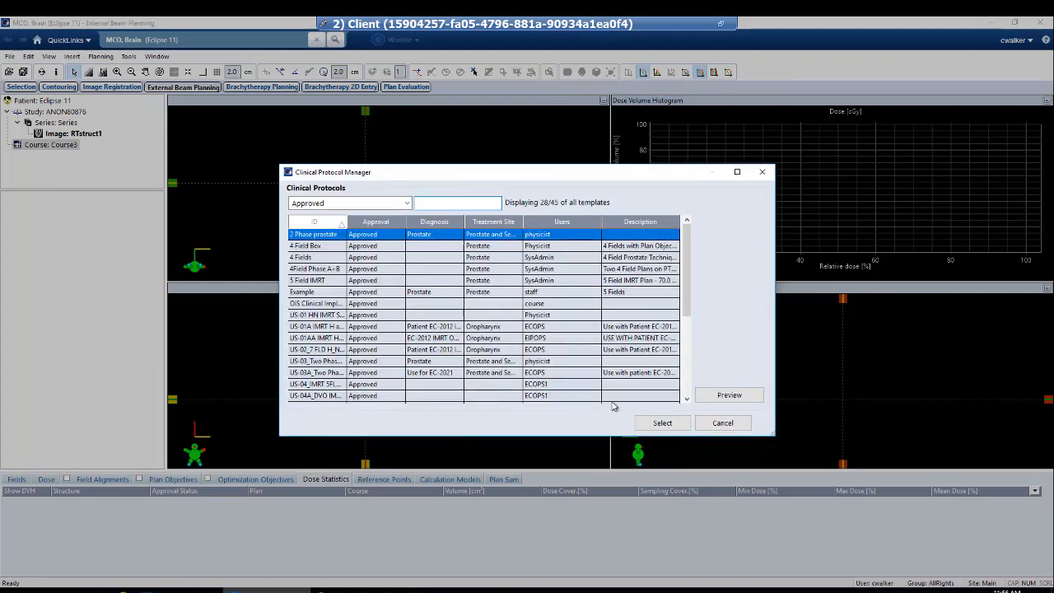
List clinical protocols of all approval statuses and add the Eclipse 11 MCO protocol to the course.
{"action": "left_click", "coordinate": [406, 203]}
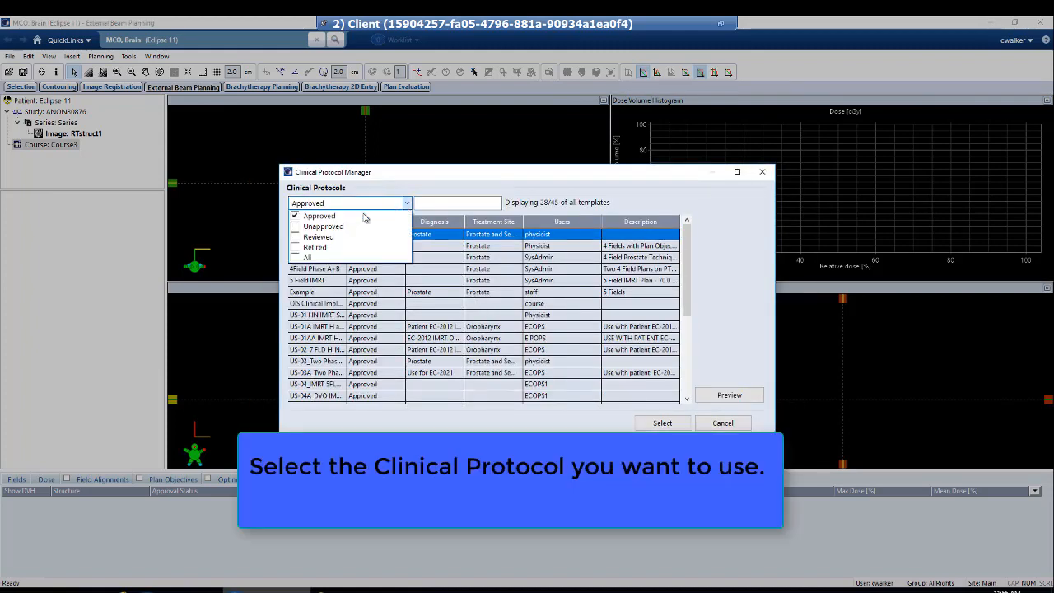
{"action": "left_click", "coordinate": [308, 256]}
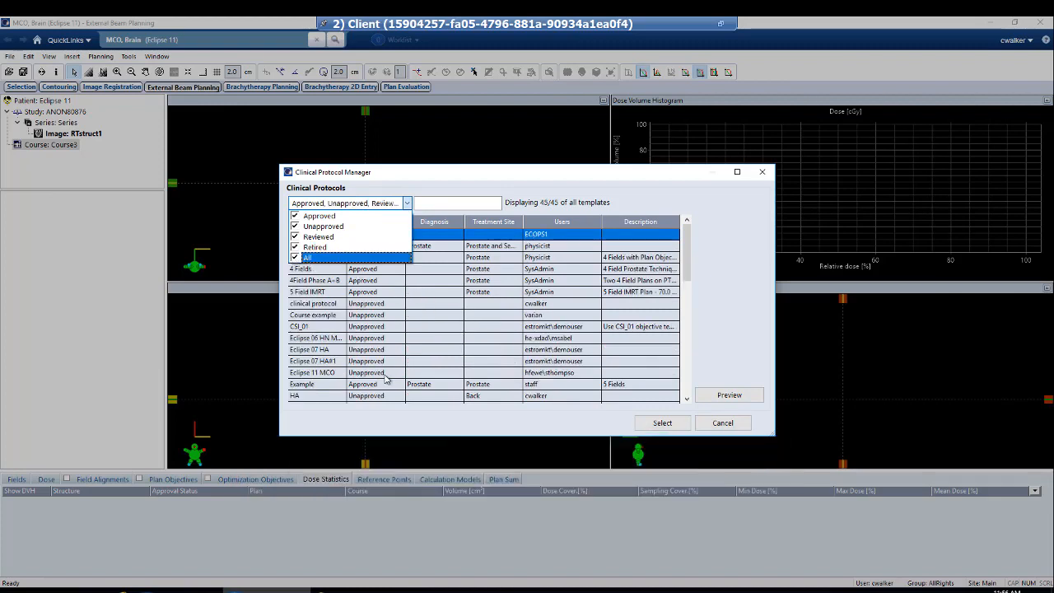
{"action": "left_click", "coordinate": [384, 377]}
{"action": "left_click", "coordinate": [383, 375]}
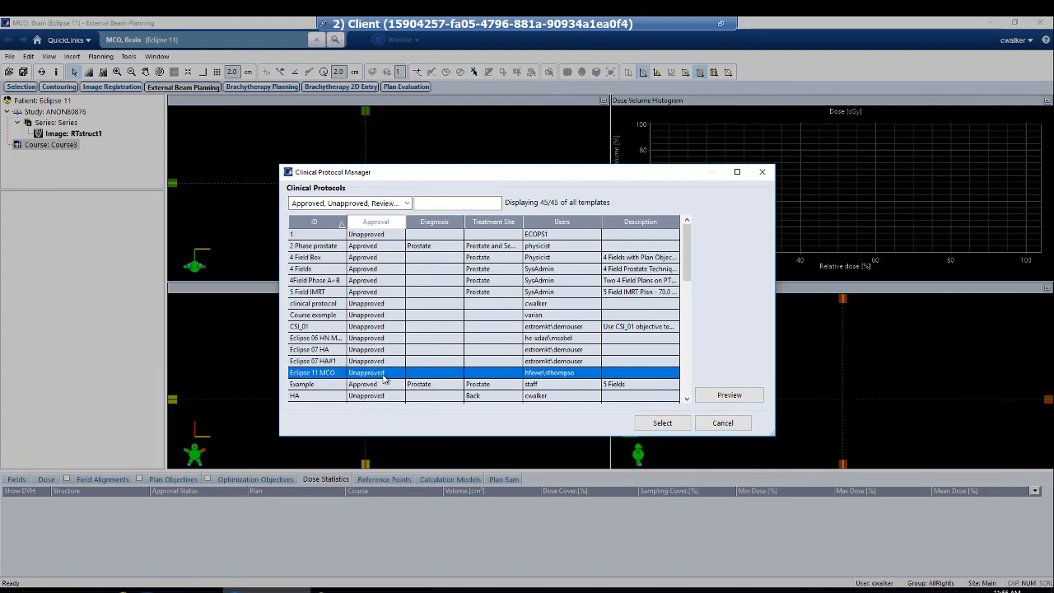
{"action": "left_click", "coordinate": [644, 423]}
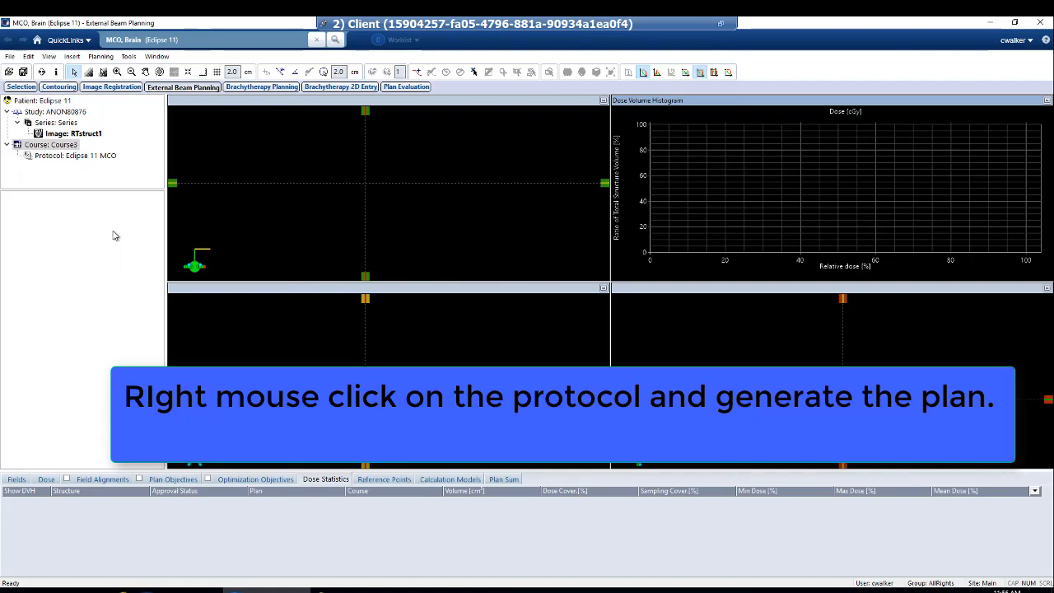
Start creating plan imrt1 from the Eclipse 11 MCO protocol, using the first RTstruct structure set.
{"action": "right_click", "coordinate": [102, 157]}
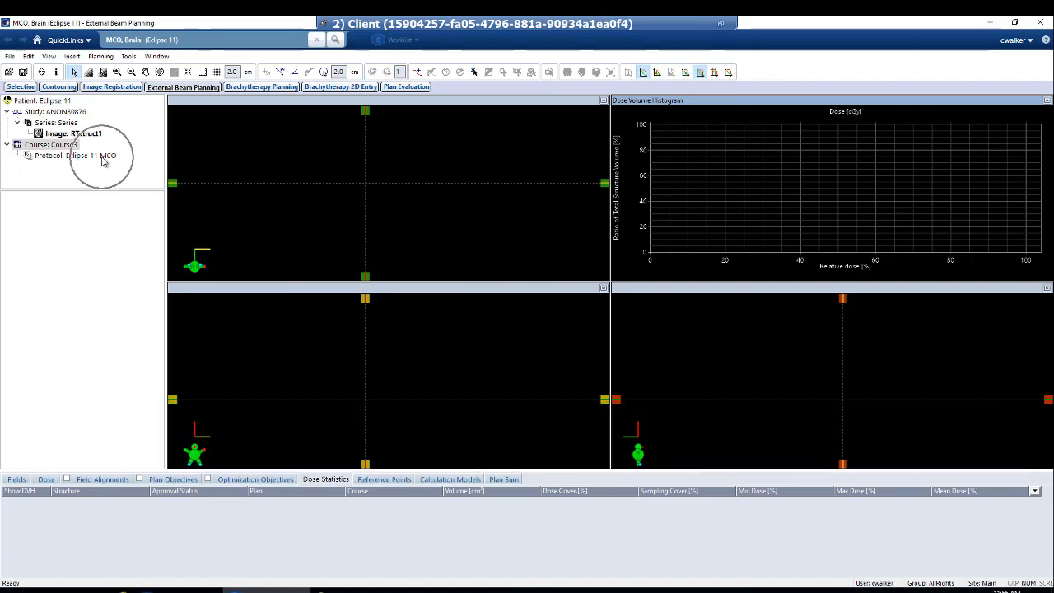
{"action": "right_click", "coordinate": [102, 156]}
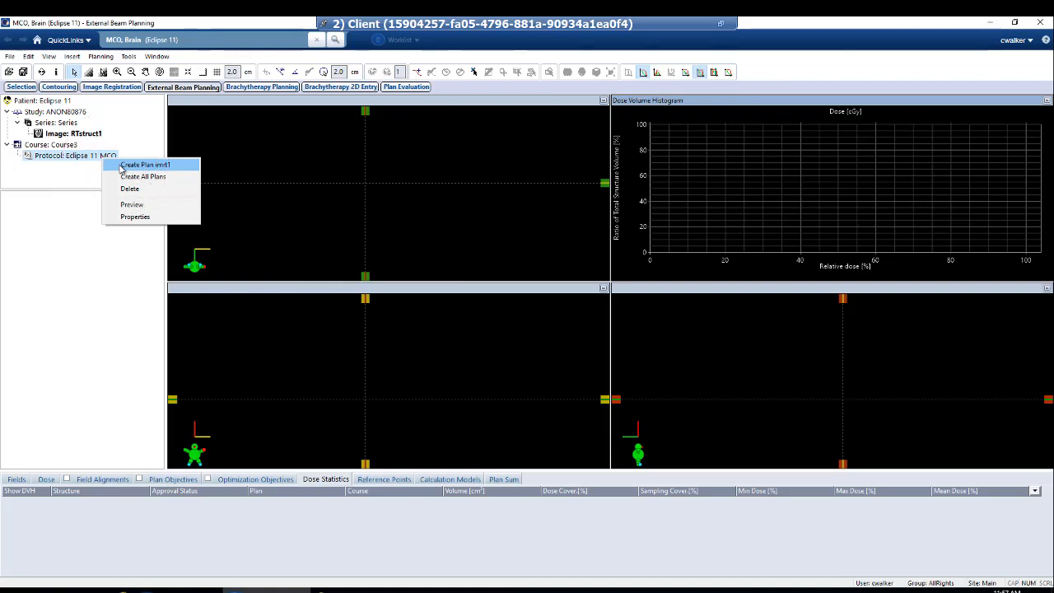
{"action": "left_click", "coordinate": [145, 165]}
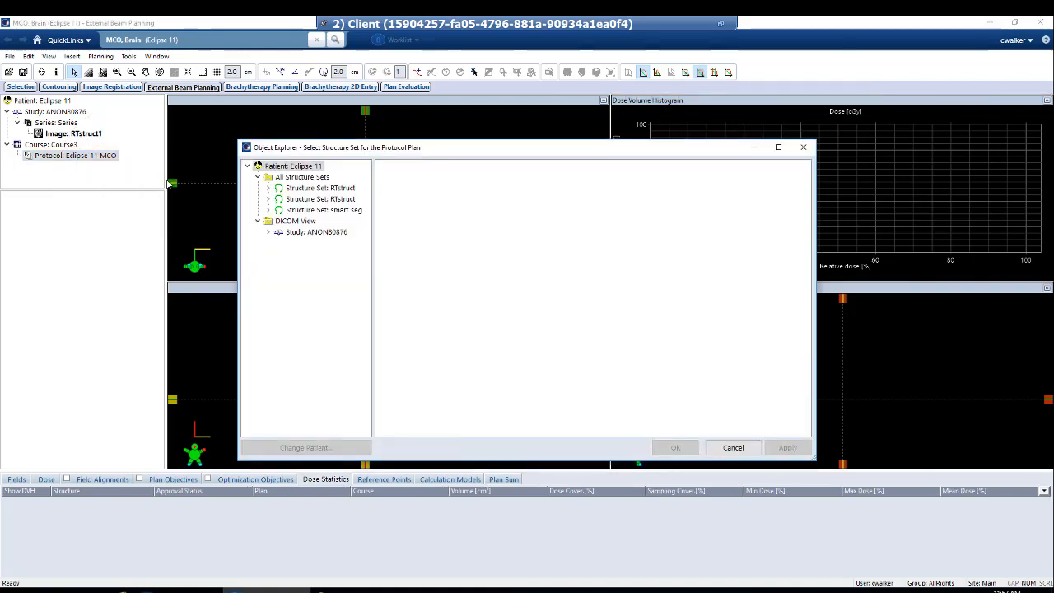
{"action": "left_click", "coordinate": [269, 189]}
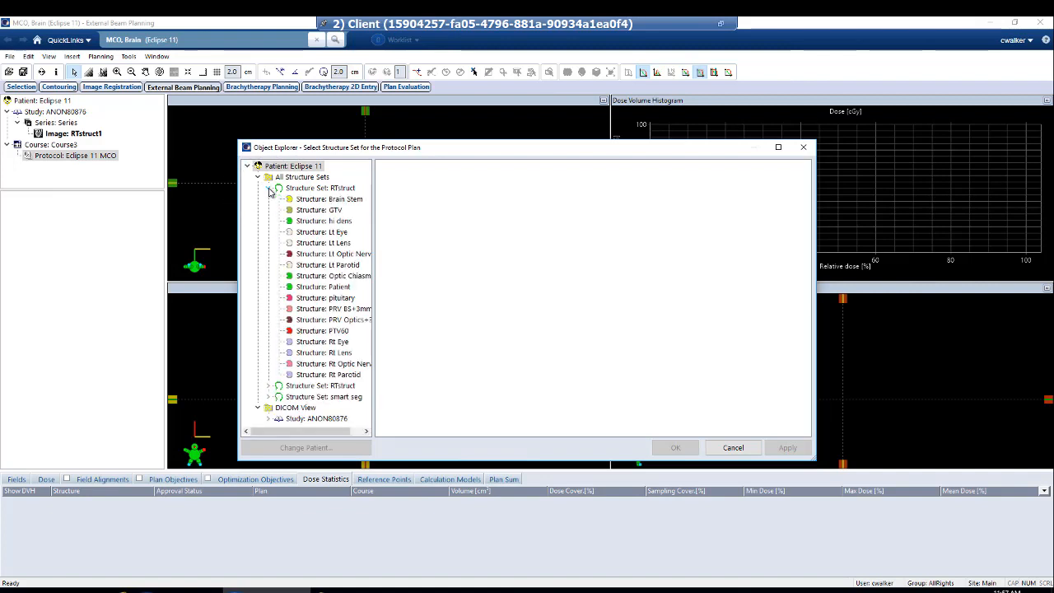
{"action": "left_click", "coordinate": [280, 189]}
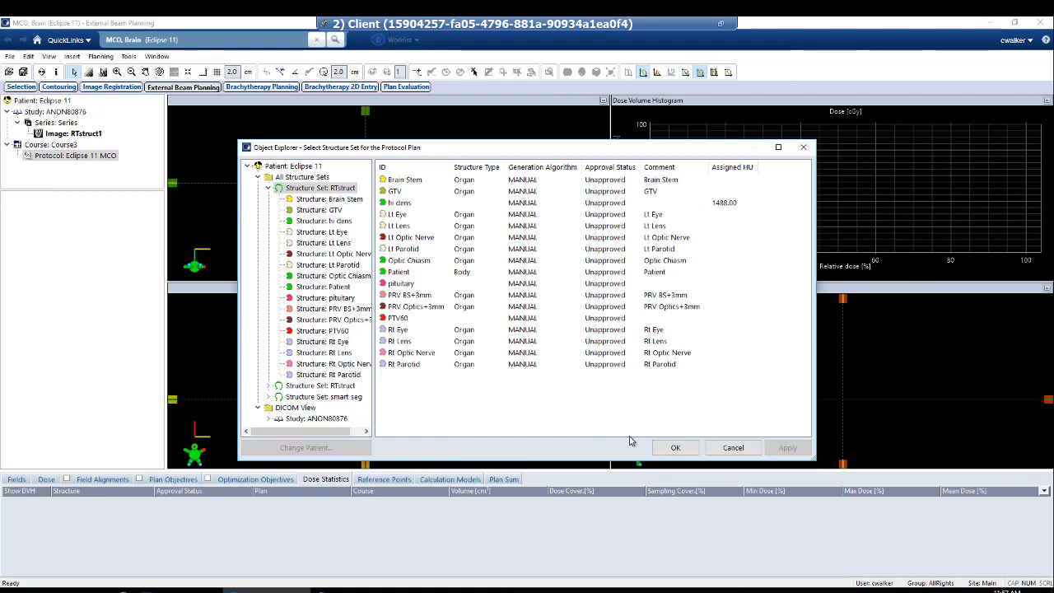
{"action": "left_click", "coordinate": [660, 451]}
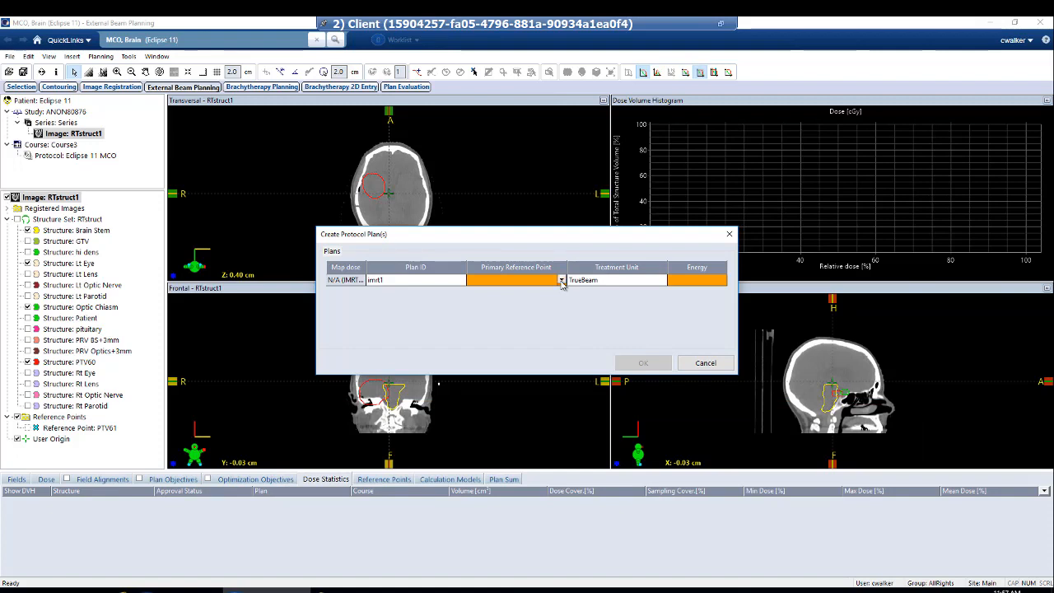
Generate the imrt1 plan with primary reference point PTV61, energy 6X and the Head First-Supine patient position.
{"action": "left_click", "coordinate": [562, 282]}
{"action": "left_click", "coordinate": [557, 293]}
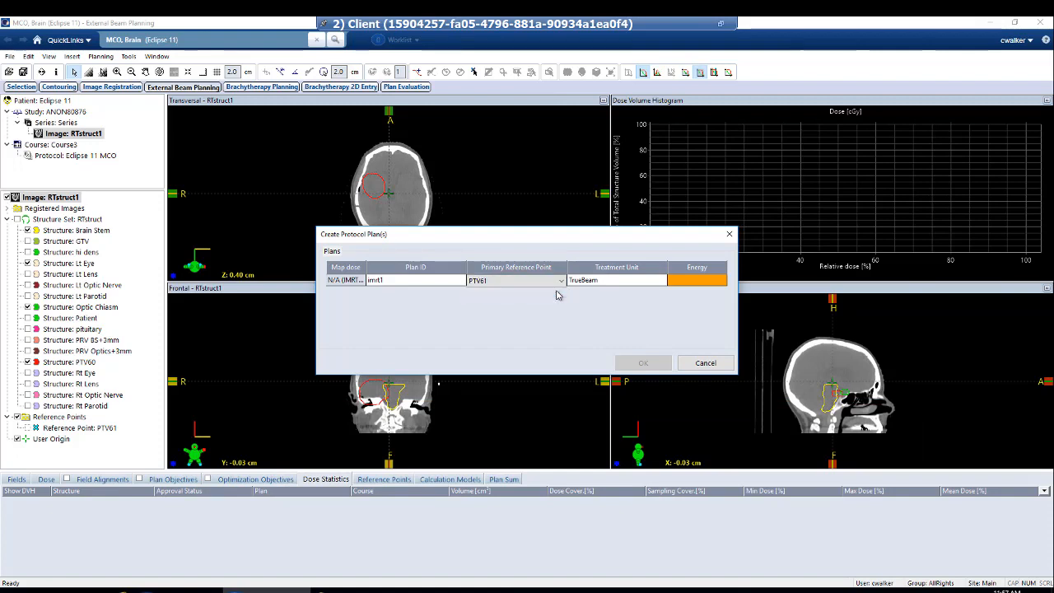
{"action": "left_click", "coordinate": [721, 285]}
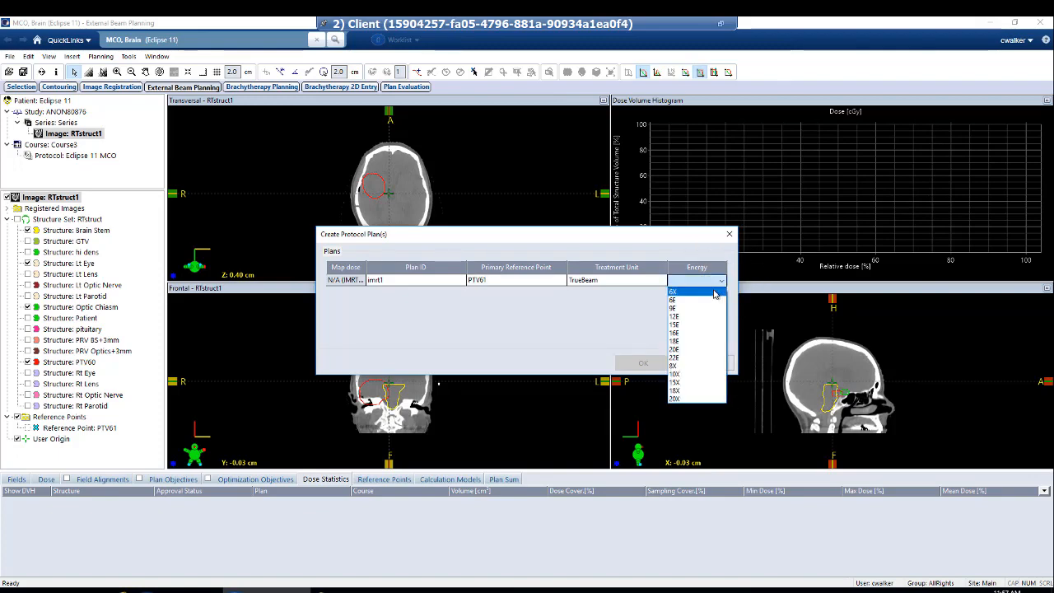
{"action": "left_click", "coordinate": [713, 293]}
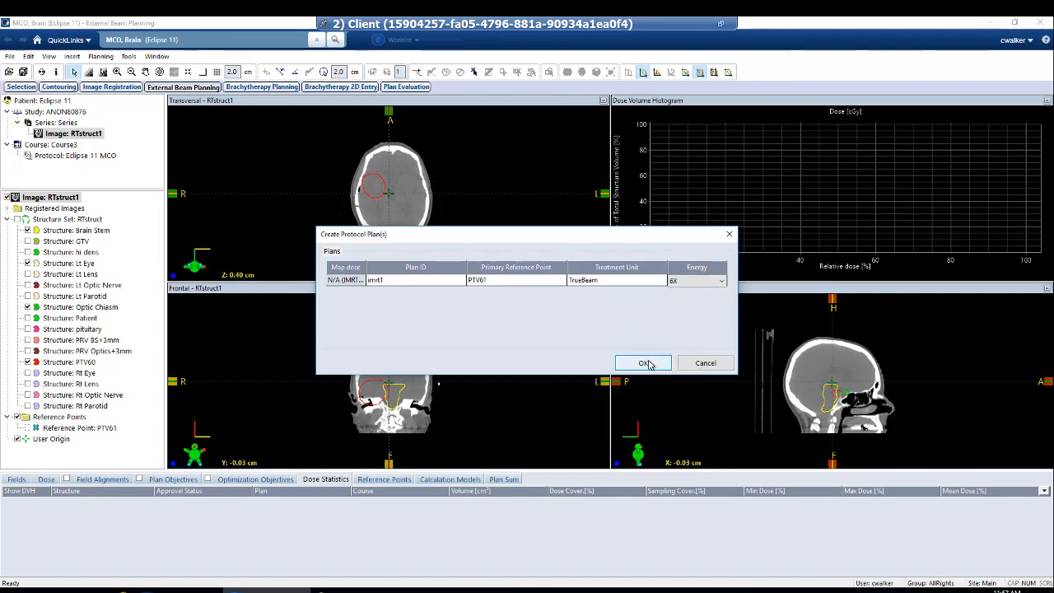
{"action": "left_click", "coordinate": [646, 363]}
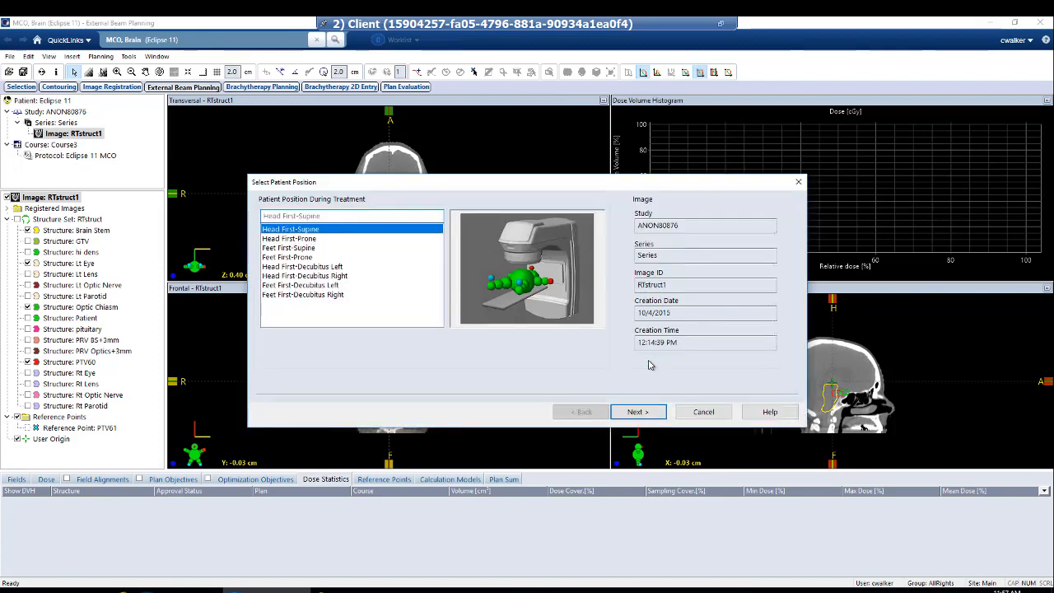
{"action": "left_click", "coordinate": [645, 412]}
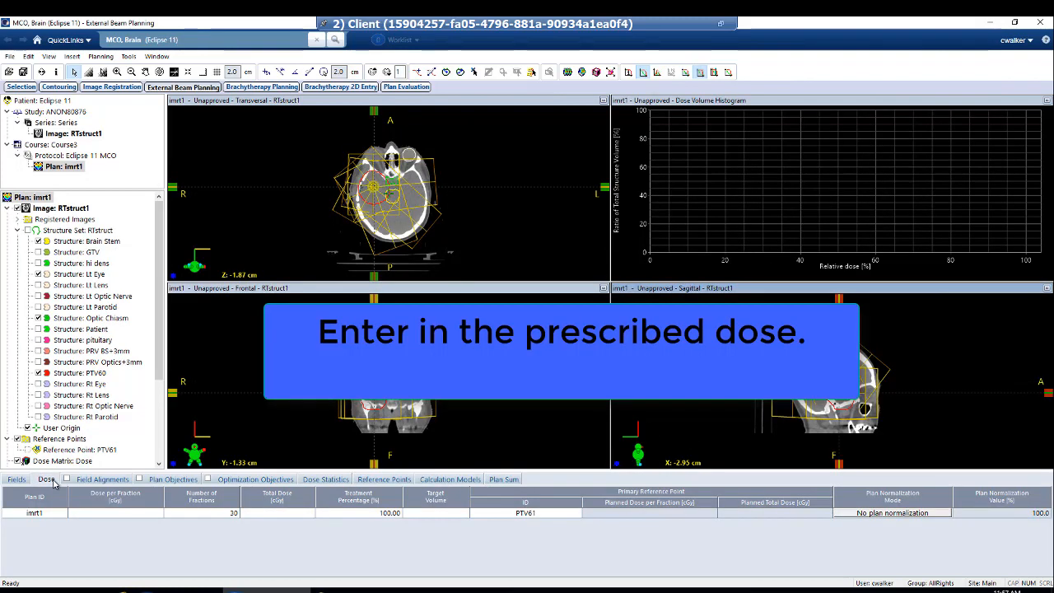
Set the imrt1 plan's dose per fraction to 200 cGy.
{"action": "left_click", "coordinate": [114, 513]}
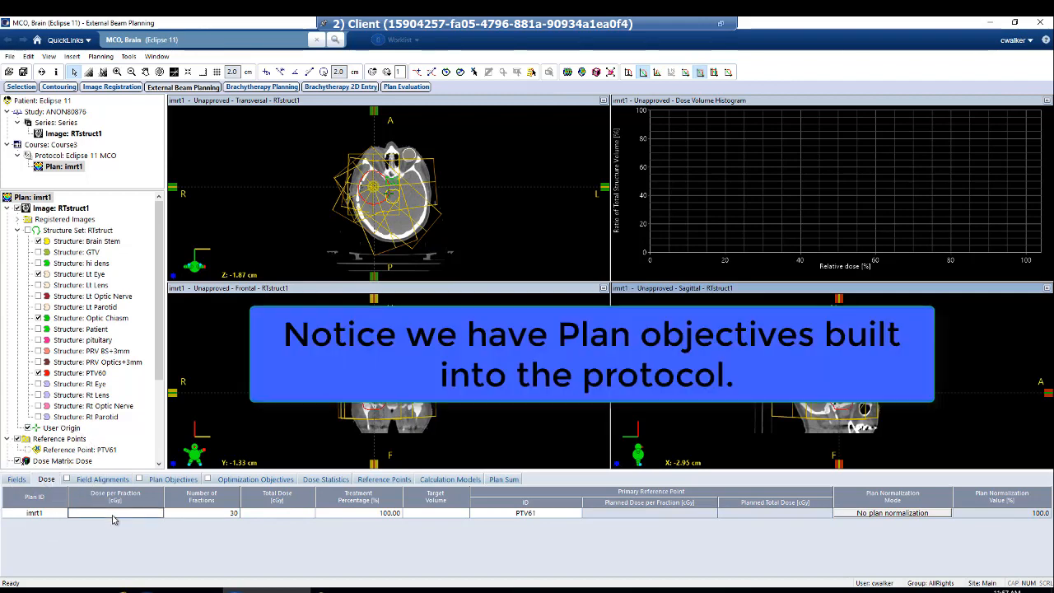
{"action": "type", "text": "200"}
{"action": "key", "text": "Return"}
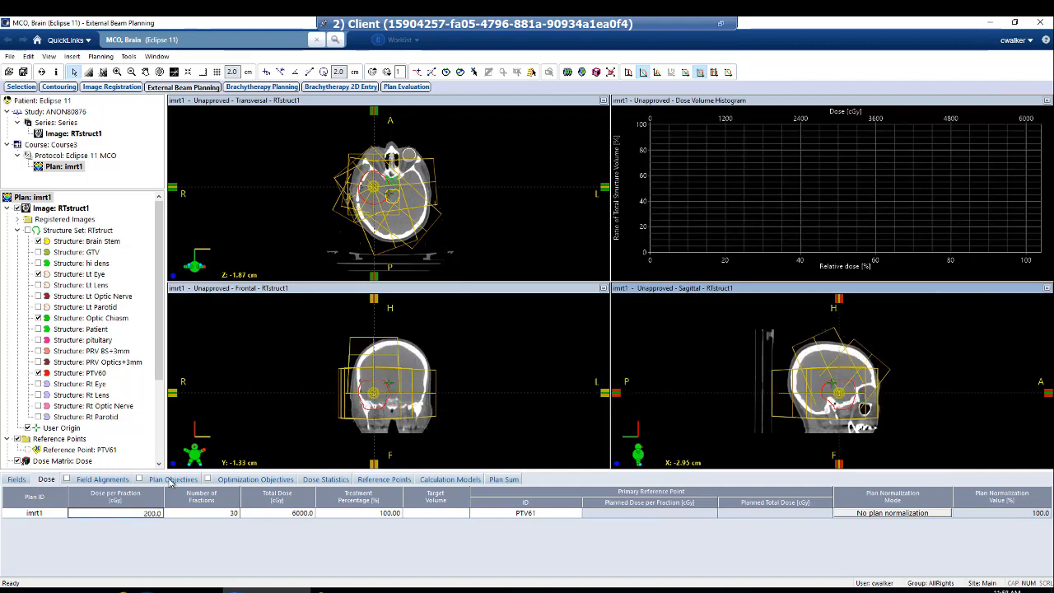
Review the protocol's plan objectives and the target values for each structure.
{"action": "key", "text": "ctrl"}
{"action": "left_click", "coordinate": [169, 479]}
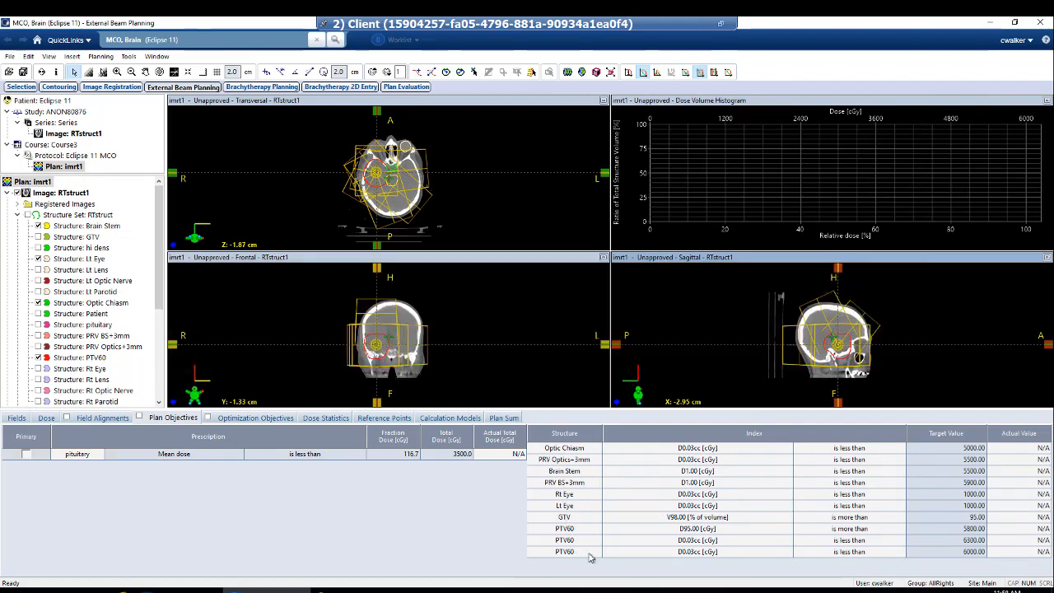
{"action": "left_click", "coordinate": [588, 552]}
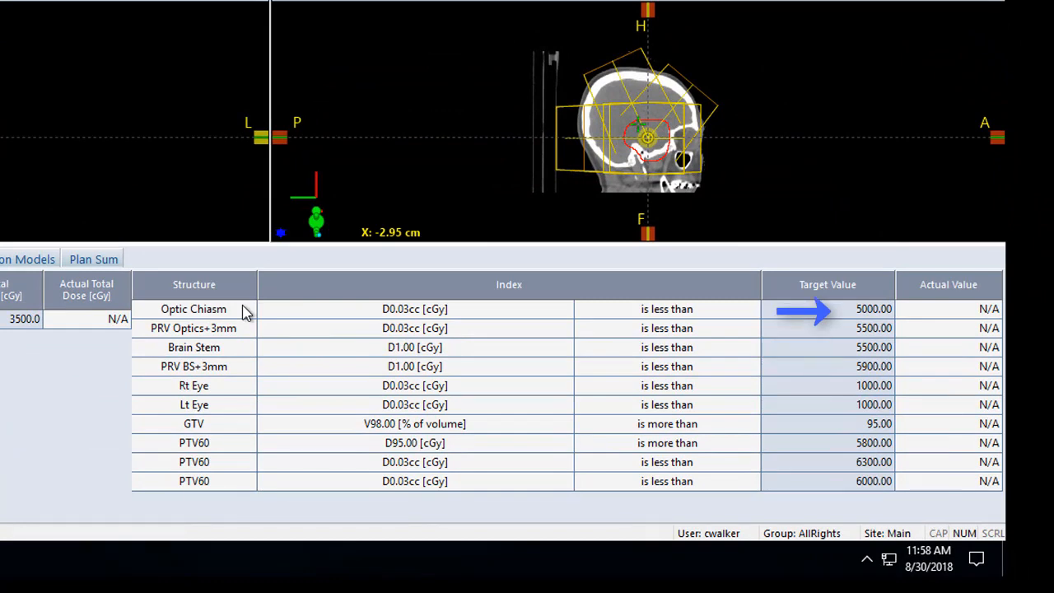
{"action": "left_click", "coordinate": [244, 310]}
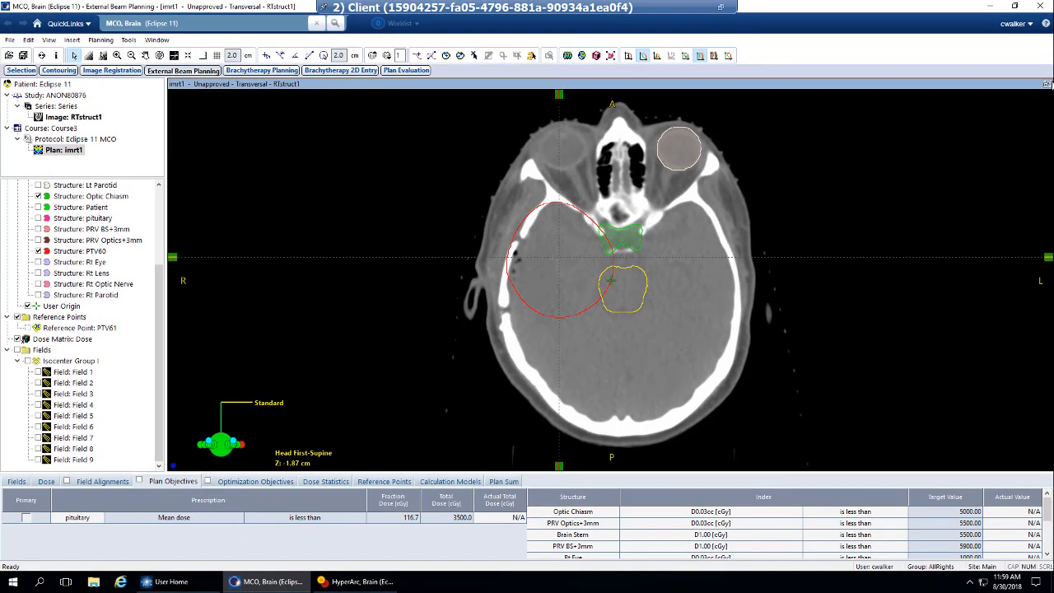
Restore the four-view layout and open the optimization workspace for the imrt1 plan.
{"action": "left_click", "coordinate": [1047, 84]}
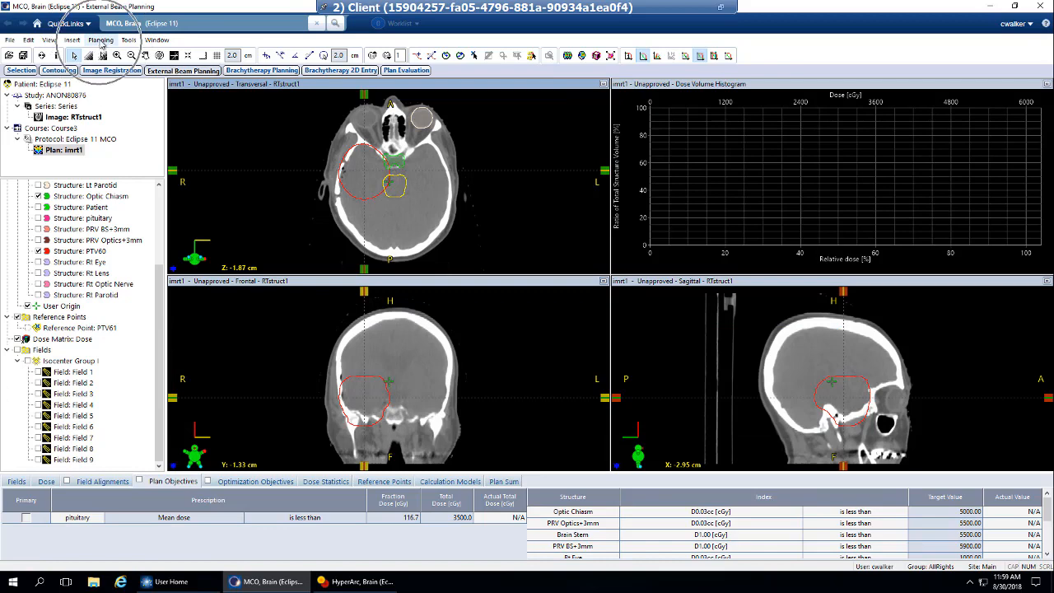
{"action": "left_click", "coordinate": [101, 42]}
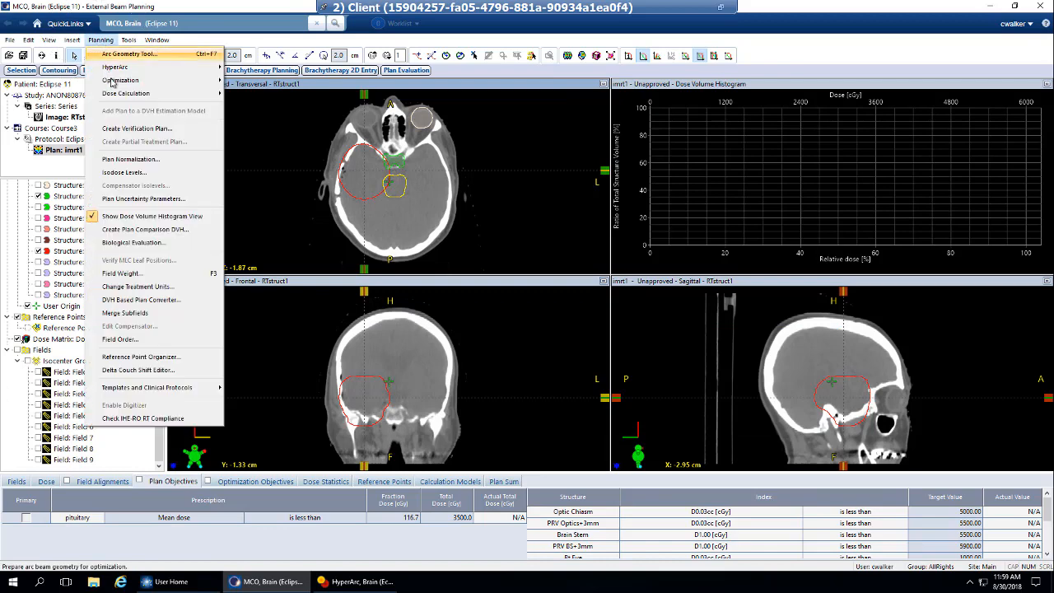
{"action": "mouse_move", "coordinate": [118, 83]}
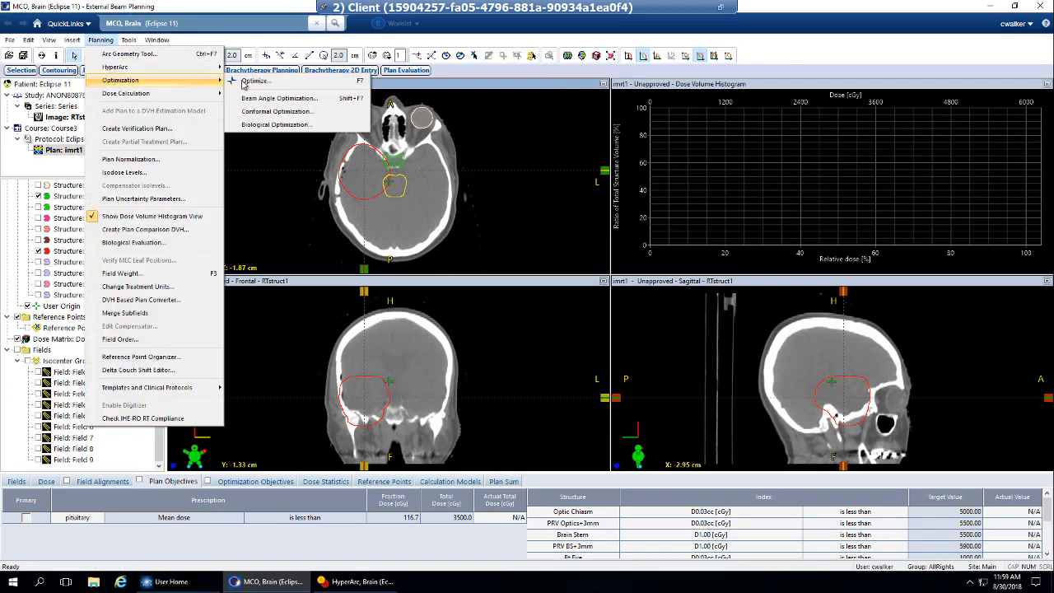
{"action": "left_click", "coordinate": [255, 81]}
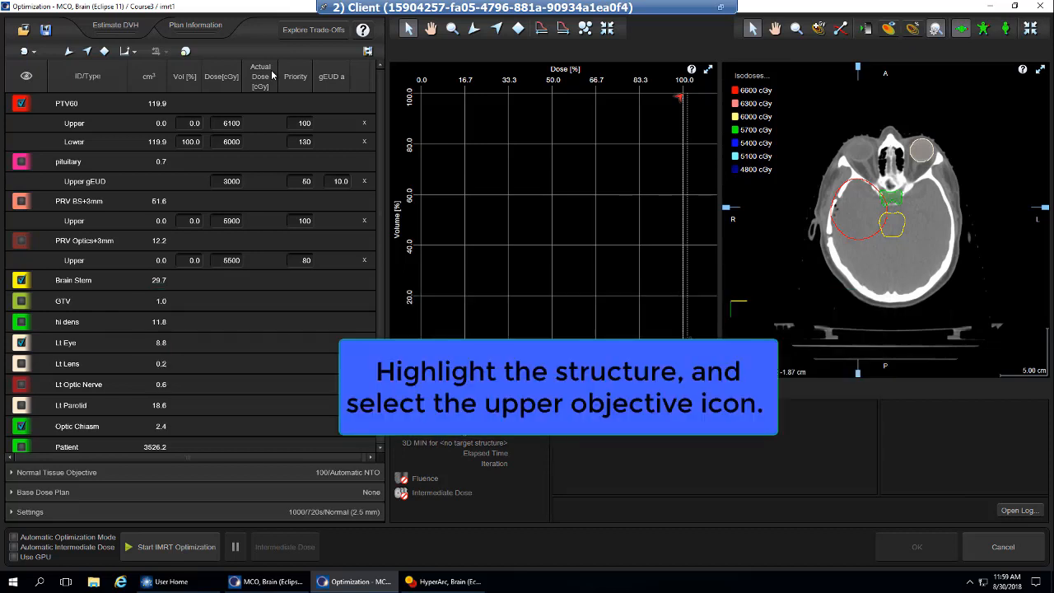
Add an upper objective to the Brain Stem structure with its volume set to 0%.
{"action": "left_click", "coordinate": [125, 284]}
{"action": "left_click", "coordinate": [125, 283]}
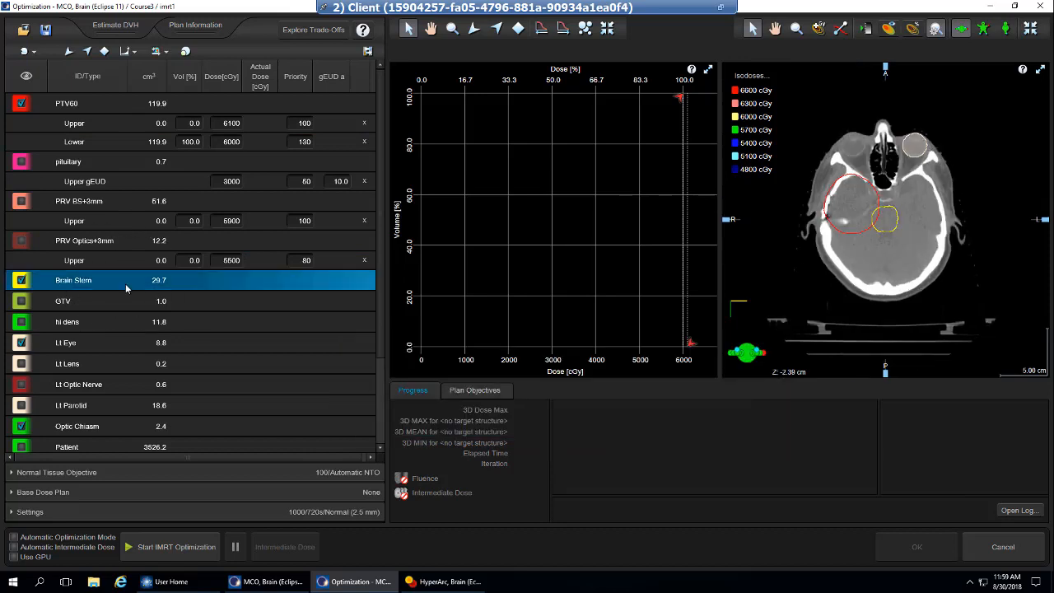
{"action": "left_click", "coordinate": [68, 52]}
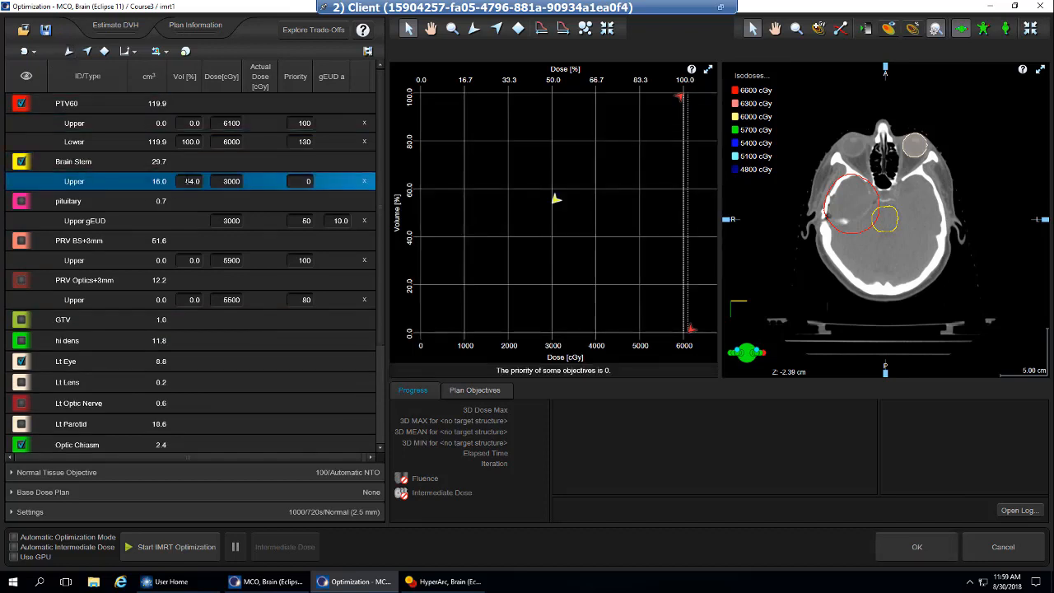
{"action": "double_click", "coordinate": [192, 181]}
{"action": "type", "text": "0"}
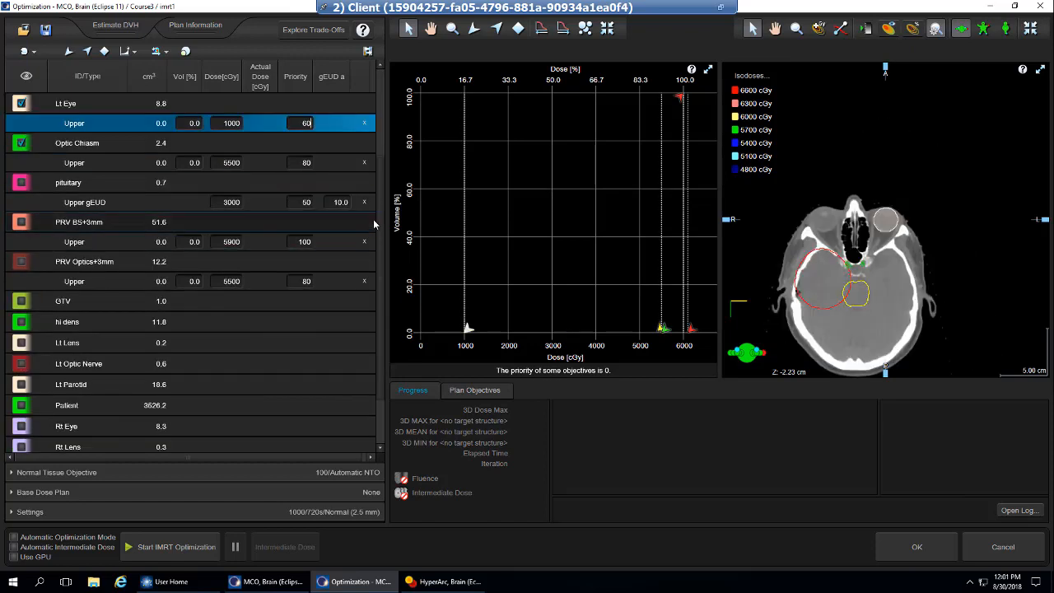
Run the IMRT optimization with the defined objectives and show the plan objectives during the run.
{"action": "left_click_drag", "start_coordinate": [382, 212], "coordinate": [382, 130]}
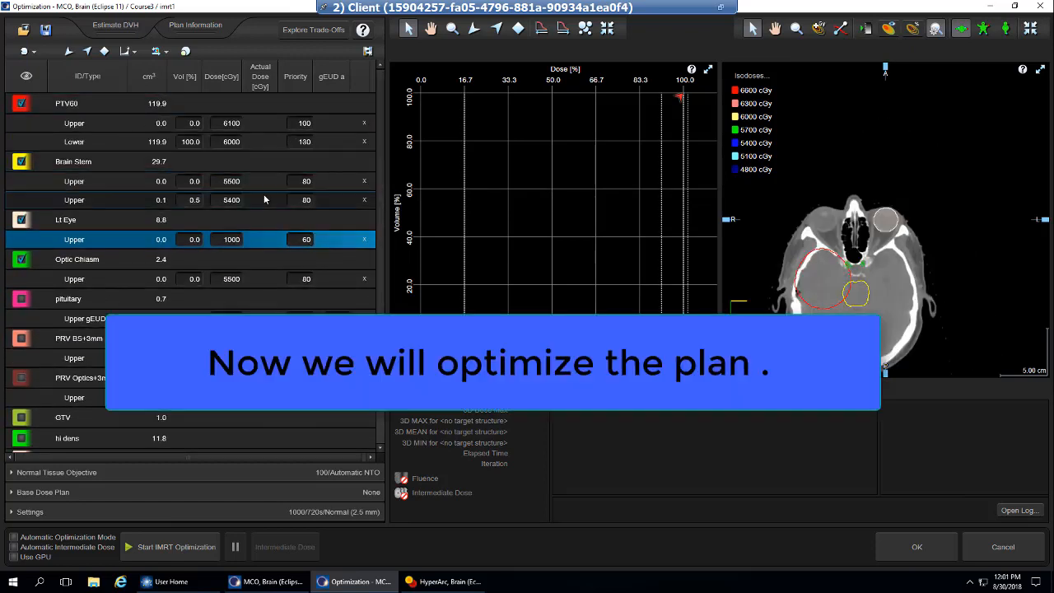
{"action": "left_click", "coordinate": [194, 545]}
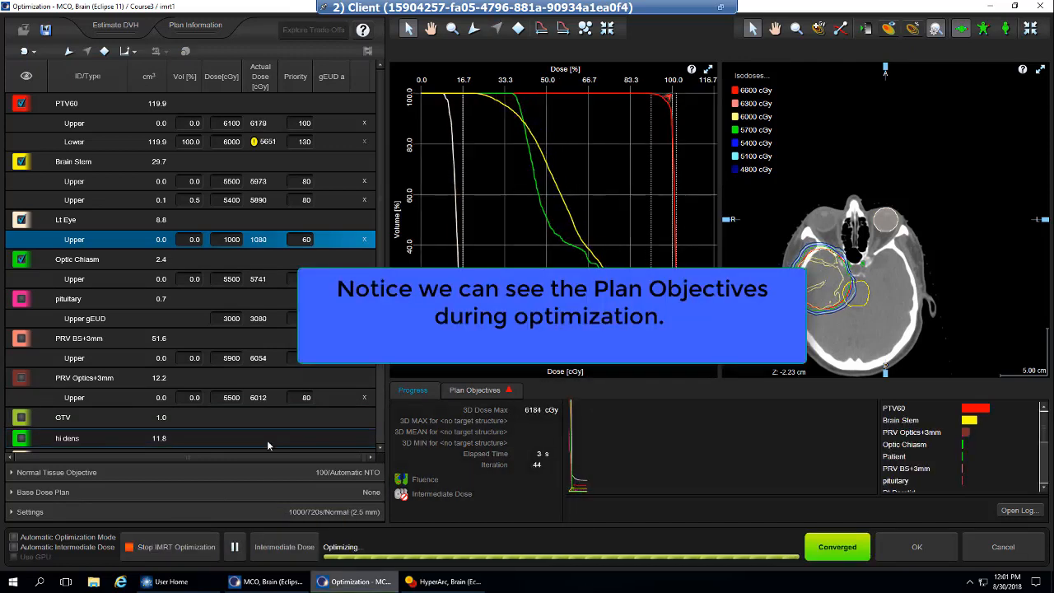
{"action": "left_click", "coordinate": [474, 390]}
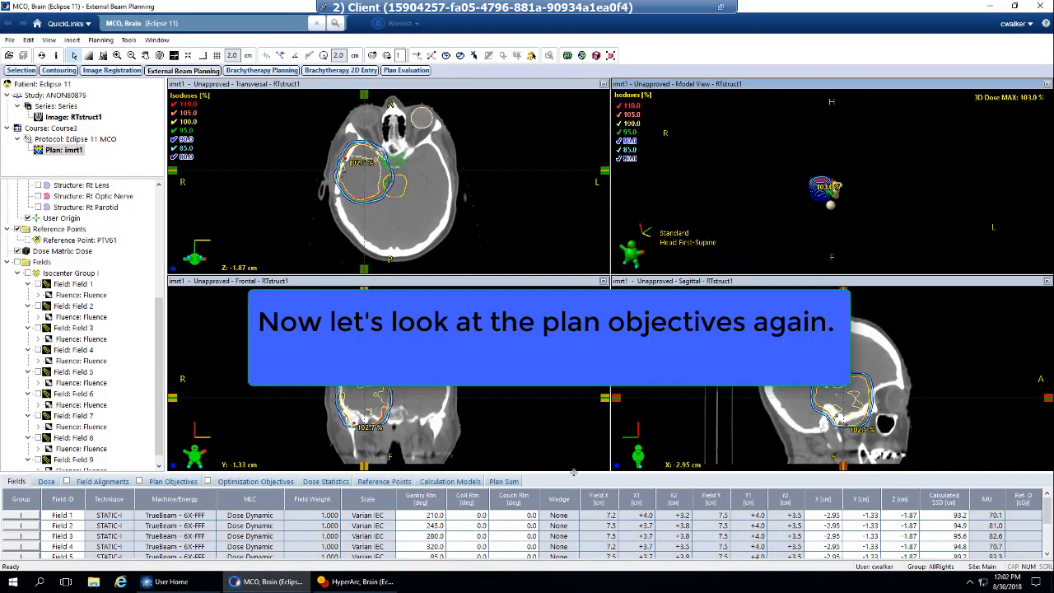
Compare the imrt1 plan's objective target values with the actual dose values for each structure.
{"action": "left_click_drag", "start_coordinate": [573, 472], "coordinate": [484, 380]}
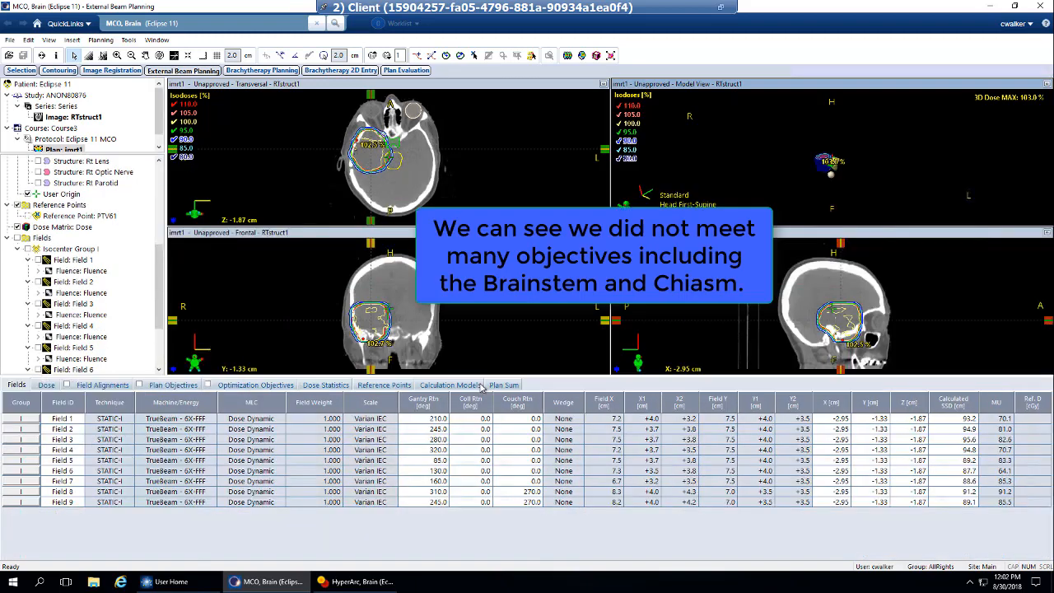
{"action": "left_click", "coordinate": [185, 385]}
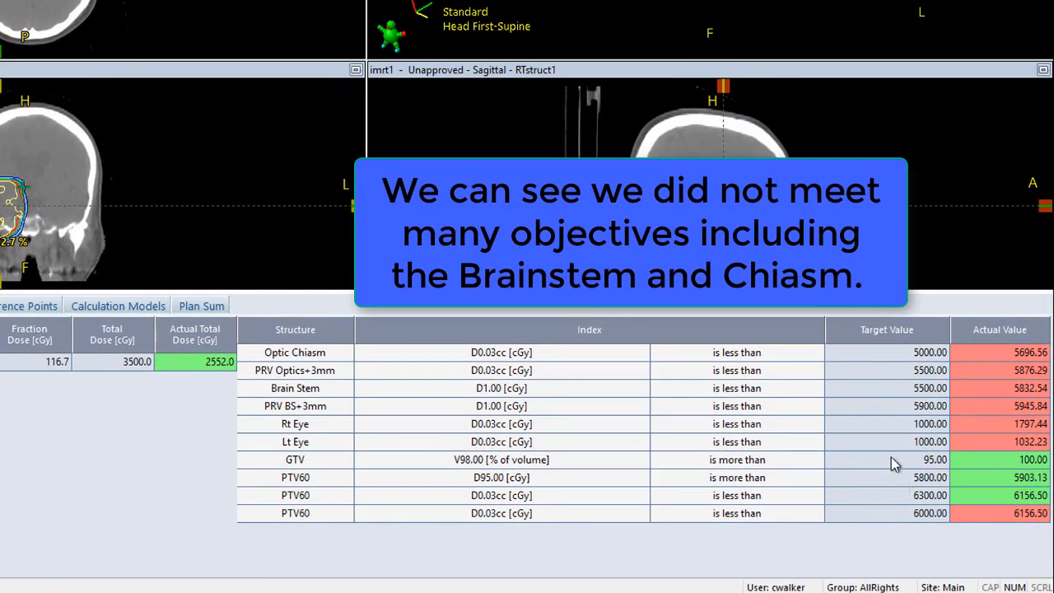
{"action": "key", "text": "ctrl"}
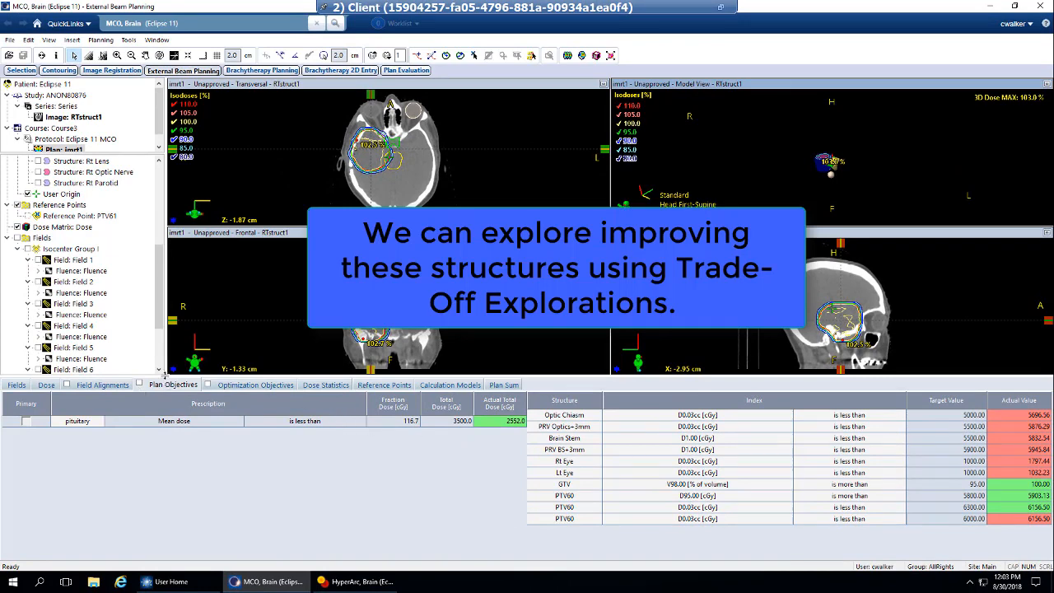
{"action": "left_click_drag", "start_coordinate": [164, 375], "coordinate": [154, 437]}
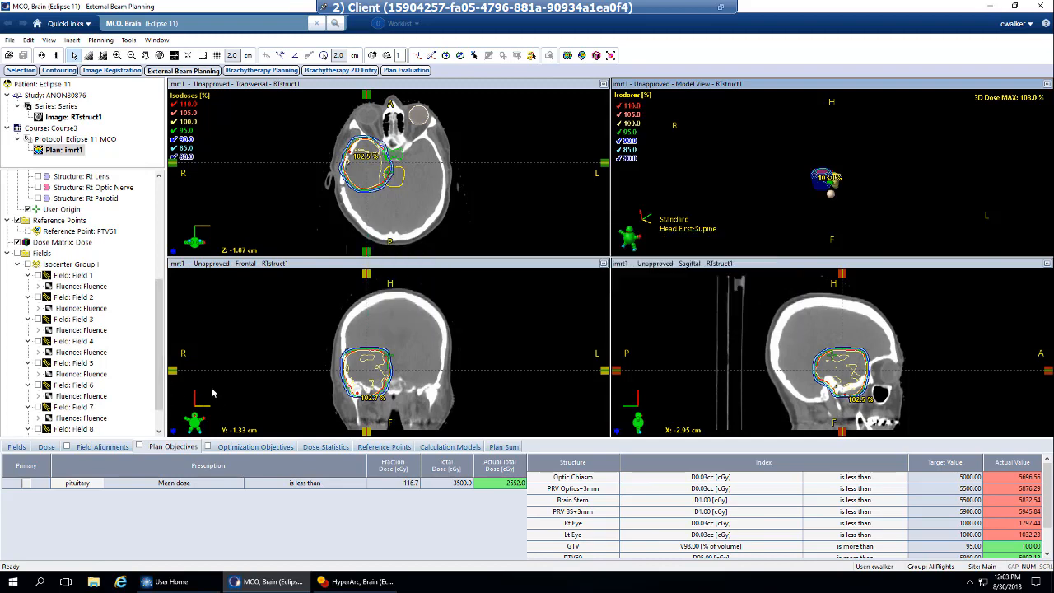
Copy the imrt1 plan, paste it into Course3 and give the copy the ID MCO.
{"action": "key", "text": "ctrl"}
{"action": "right_click", "coordinate": [72, 152]}
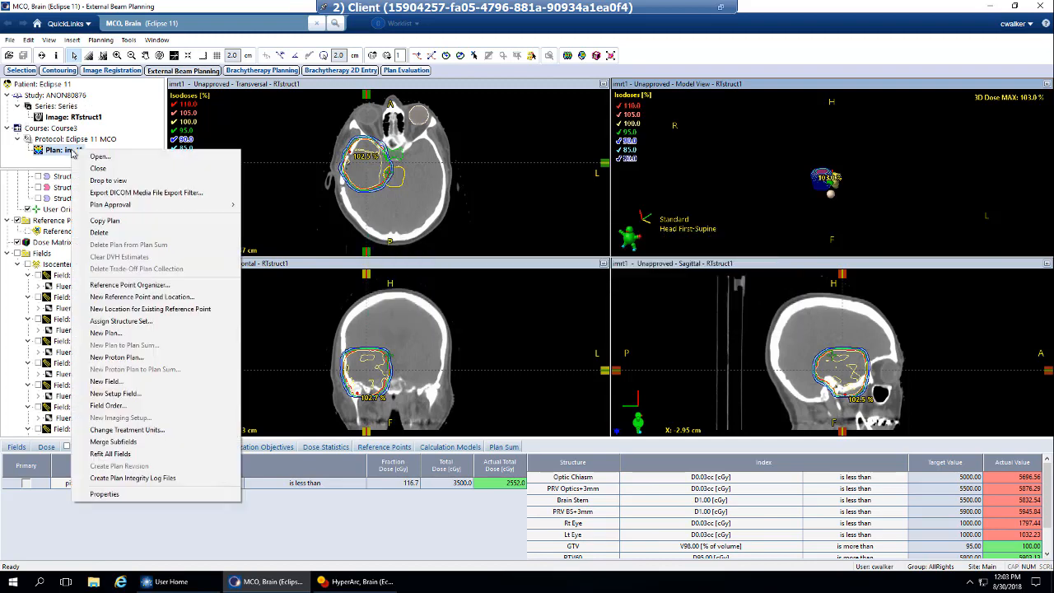
{"action": "key", "text": "ctrl"}
{"action": "left_click", "coordinate": [110, 222]}
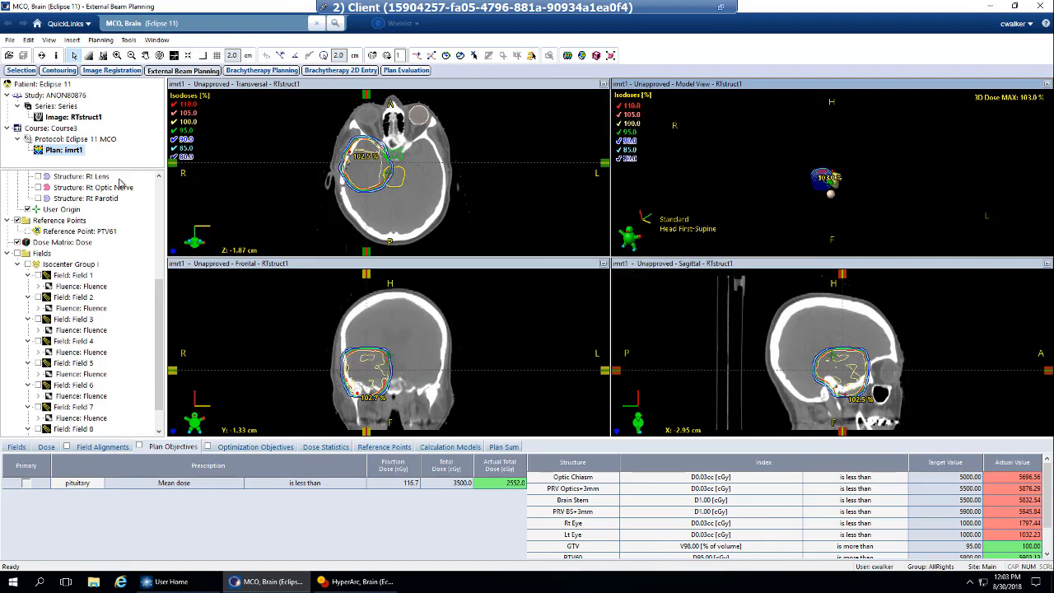
{"action": "key", "text": "ctrl"}
{"action": "right_click", "coordinate": [75, 130]}
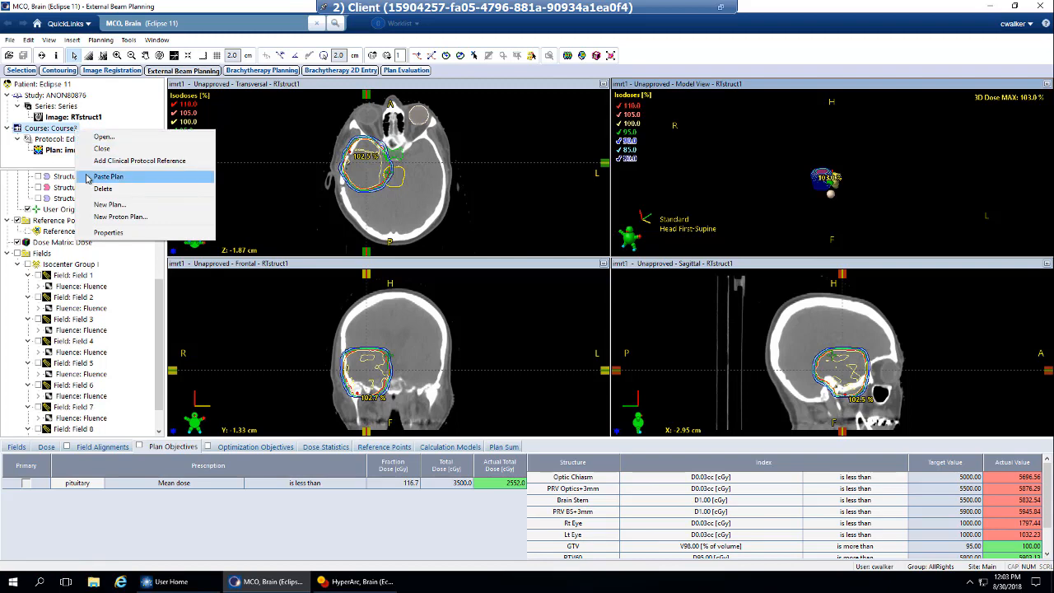
{"action": "left_click", "coordinate": [108, 176]}
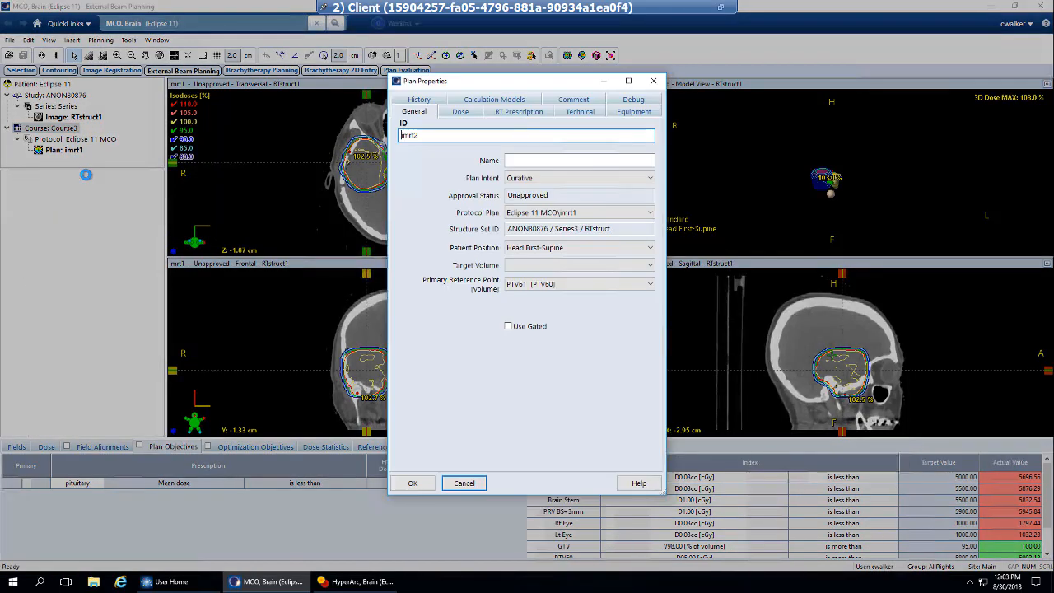
{"action": "double_click", "coordinate": [410, 135]}
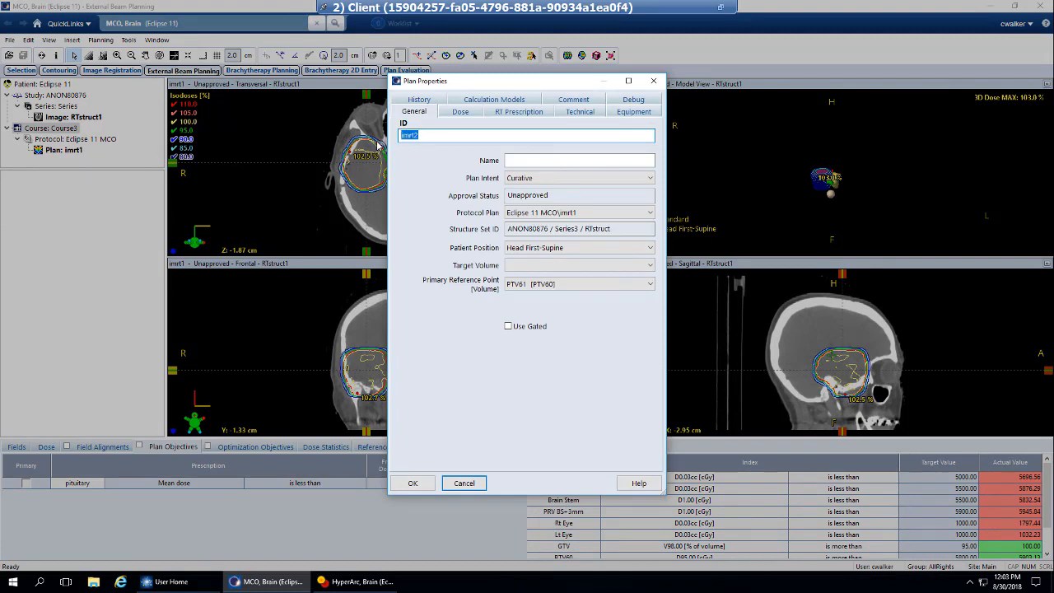
{"action": "type", "text": "MCO"}
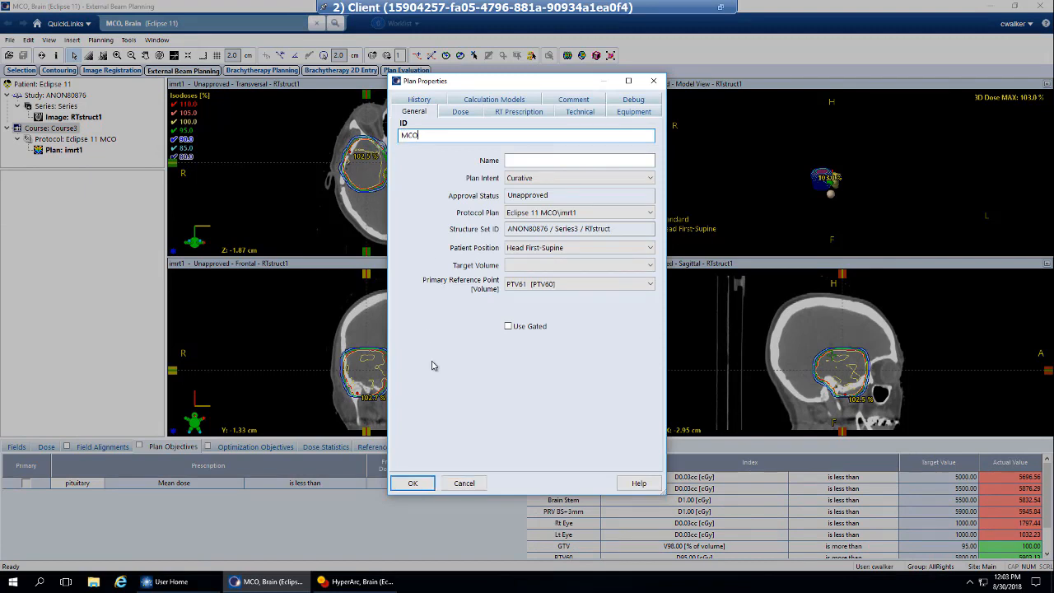
{"action": "left_click", "coordinate": [407, 485]}
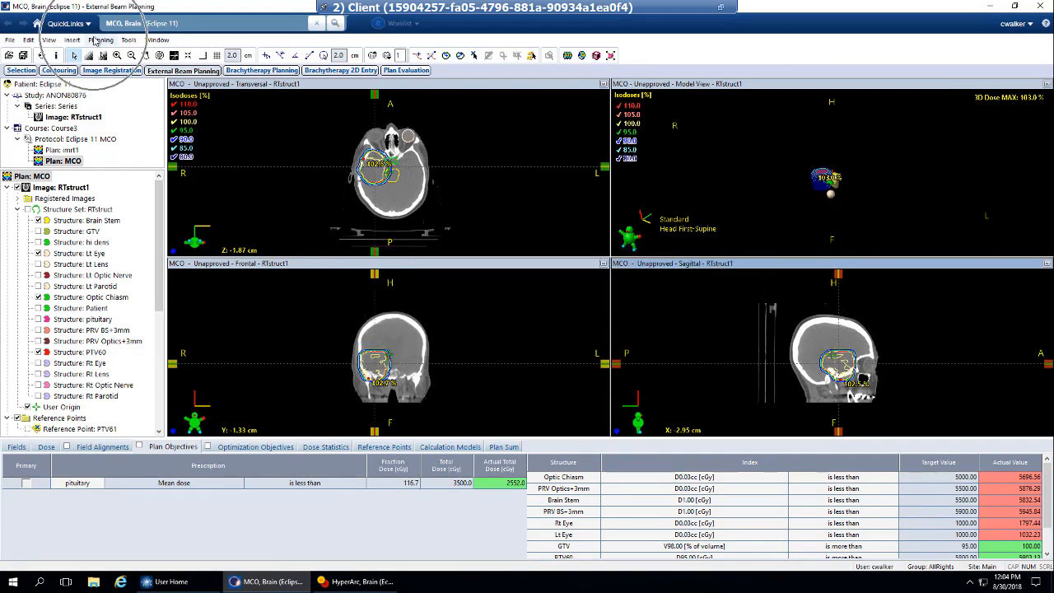
Open the optimization workspace for the MCO plan and start selecting objectives for trade-off exploration.
{"action": "left_click", "coordinate": [97, 40]}
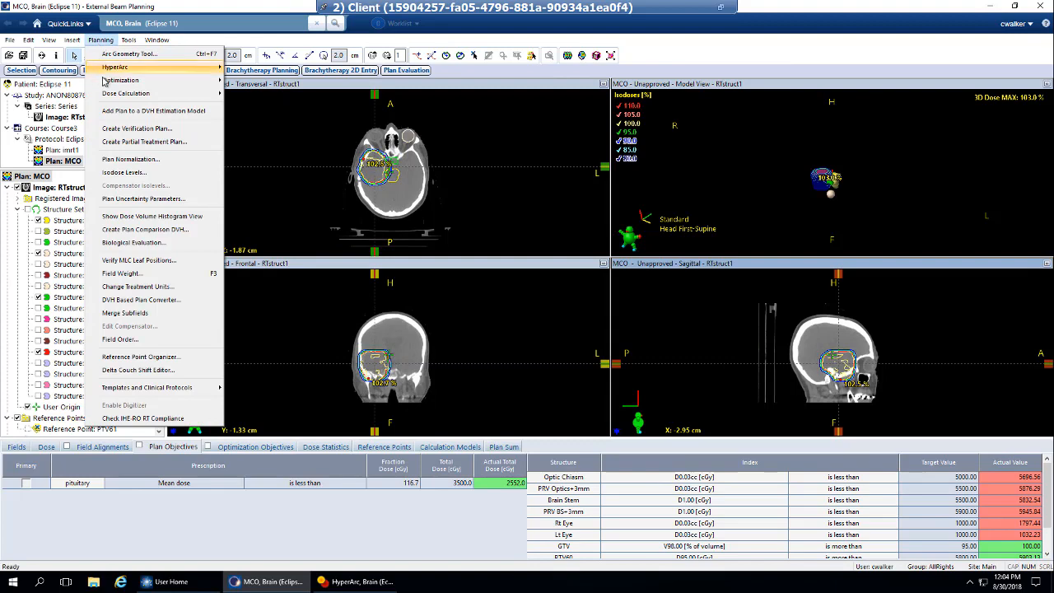
{"action": "mouse_move", "coordinate": [113, 84]}
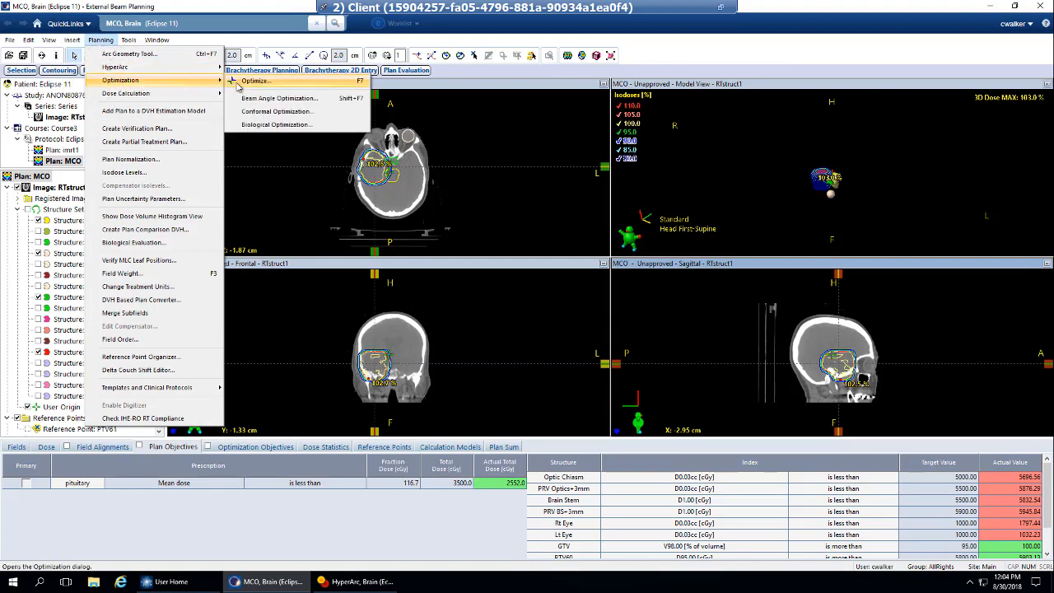
{"action": "left_click", "coordinate": [238, 86]}
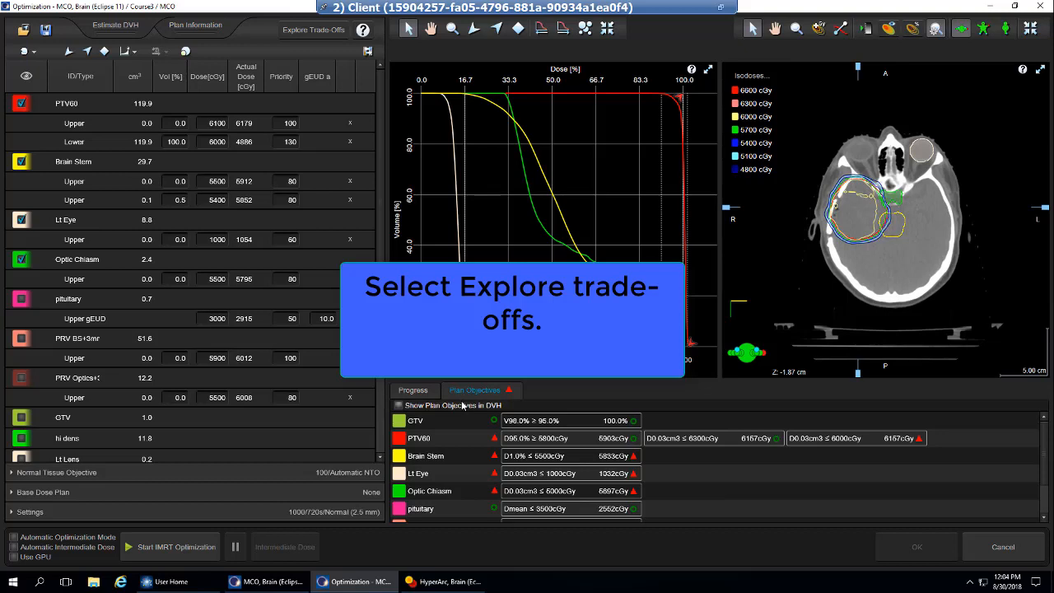
{"action": "left_click", "coordinate": [285, 36]}
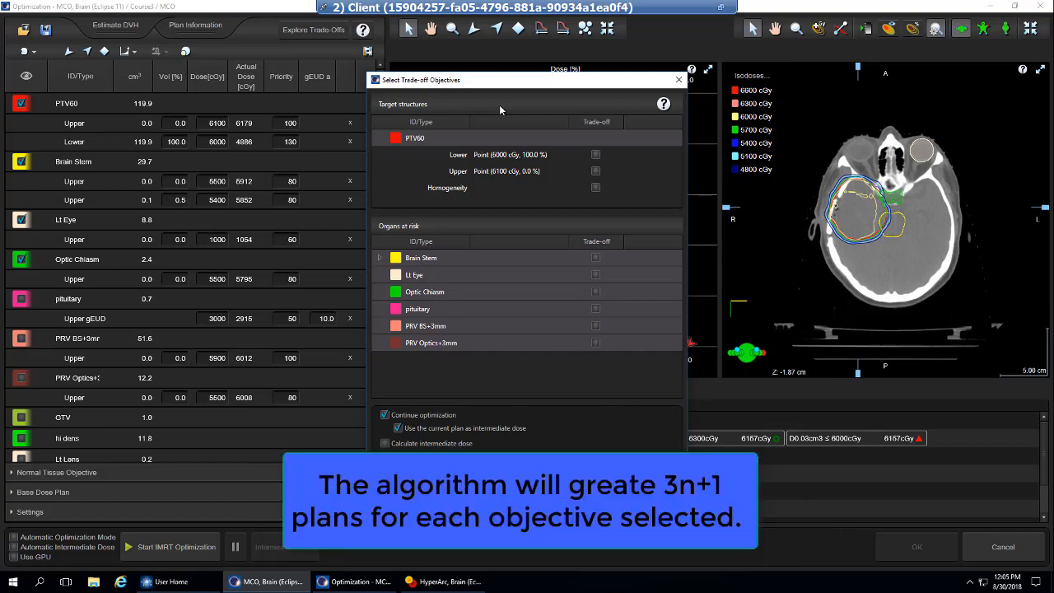
Include the PTV60 lower point, upper point and homogeneity objectives in the trade-off exploration.
{"action": "left_click", "coordinate": [595, 155]}
{"action": "left_click", "coordinate": [597, 172]}
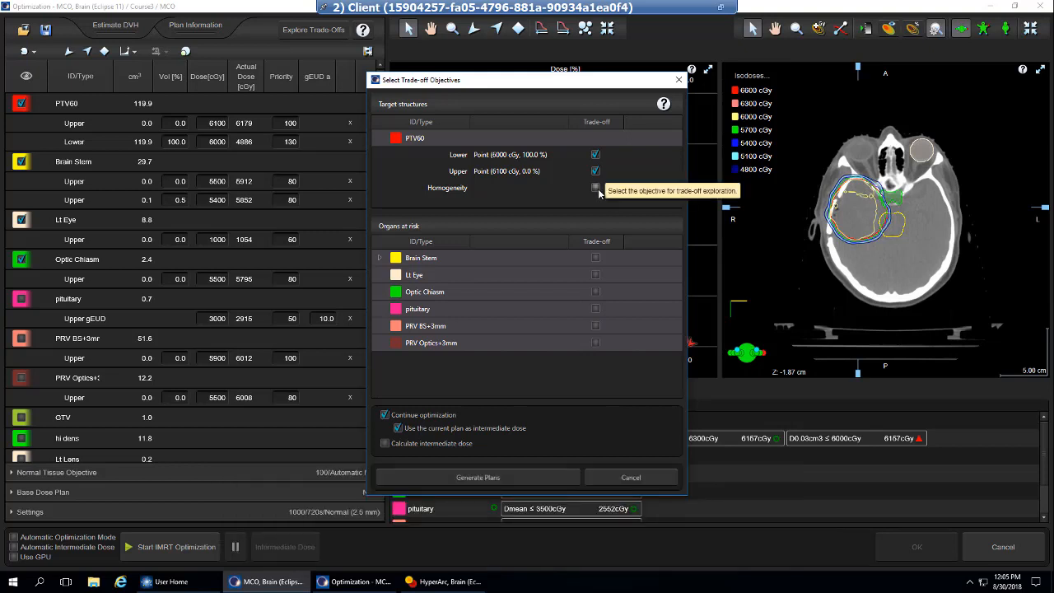
{"action": "left_click", "coordinate": [596, 188]}
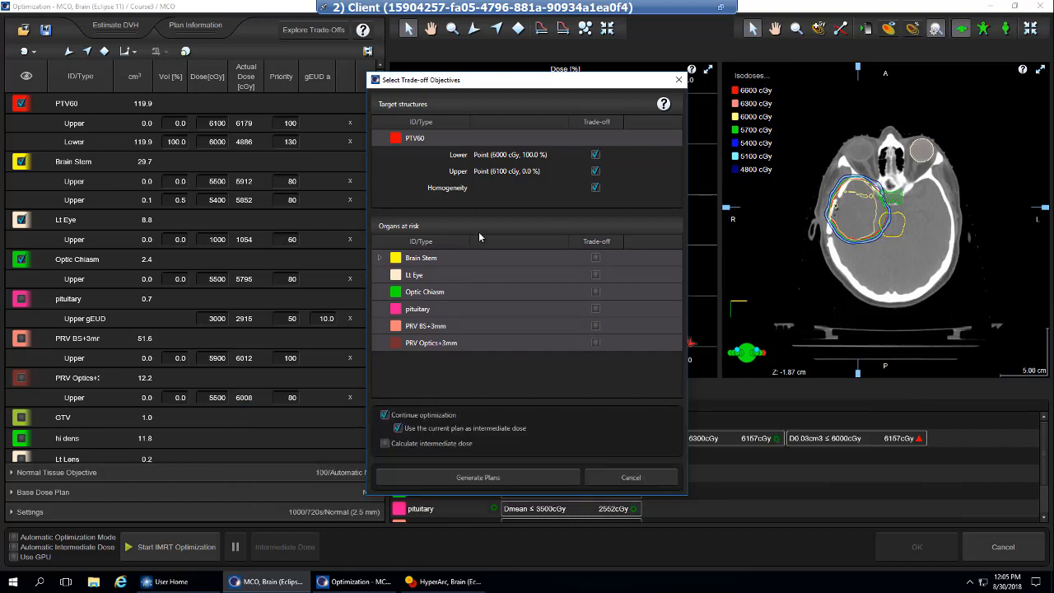
Try selecting the Brain Stem's two upper point objectives individually for trade-off, and clear both selections.
{"action": "left_click", "coordinate": [382, 260]}
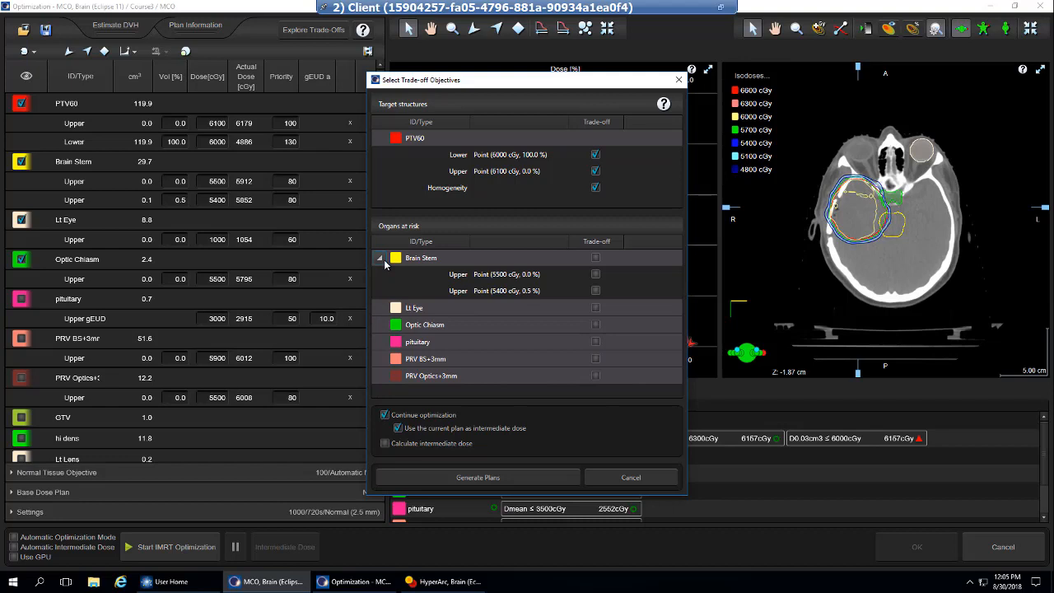
{"action": "left_click", "coordinate": [594, 277]}
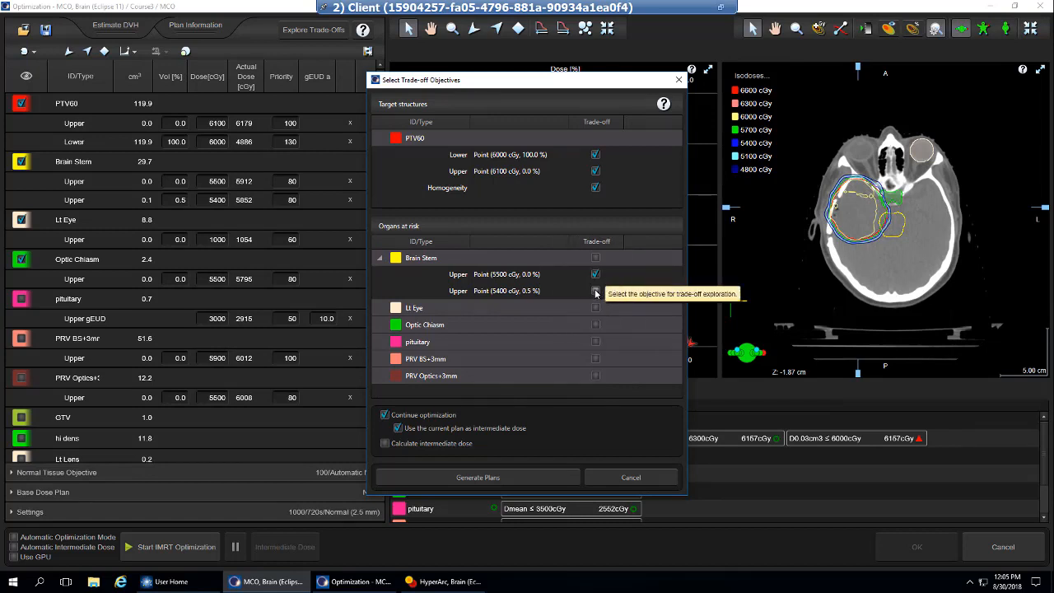
{"action": "left_click", "coordinate": [596, 292]}
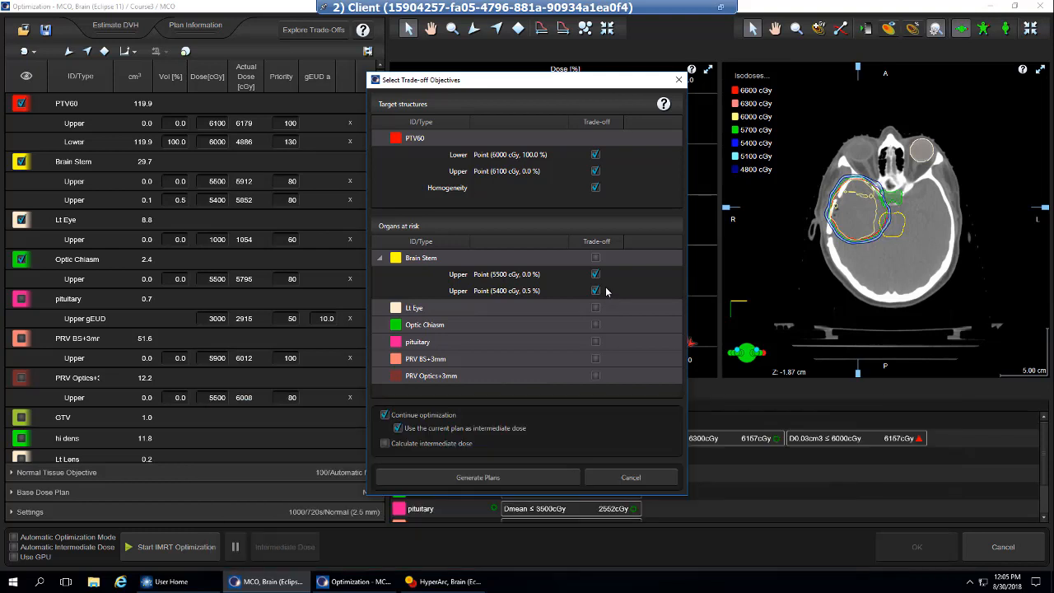
{"action": "left_click", "coordinate": [595, 291]}
{"action": "left_click", "coordinate": [596, 291]}
{"action": "left_click", "coordinate": [596, 274]}
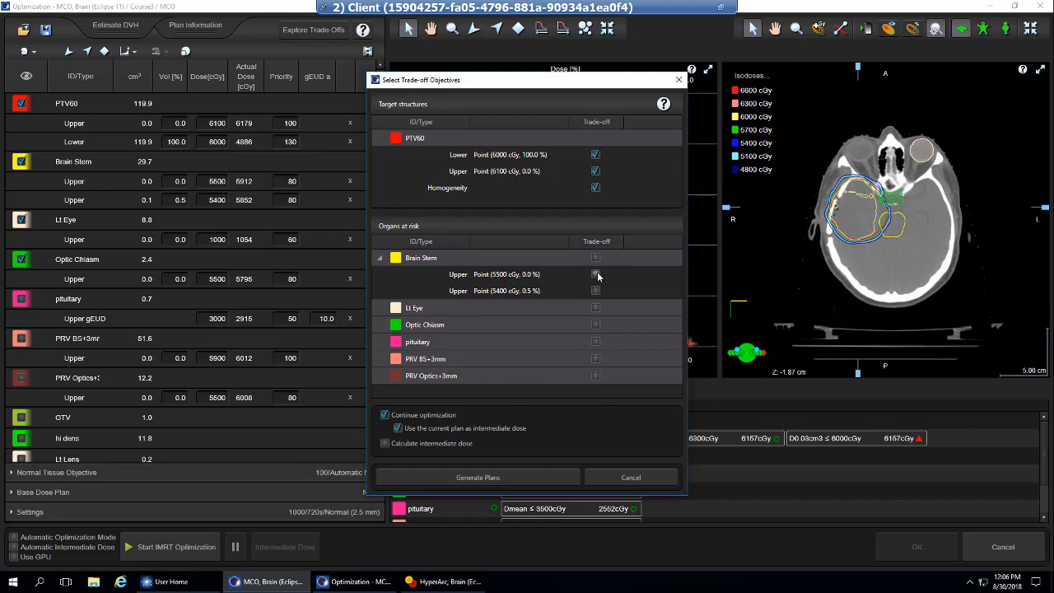
{"action": "left_click", "coordinate": [380, 257]}
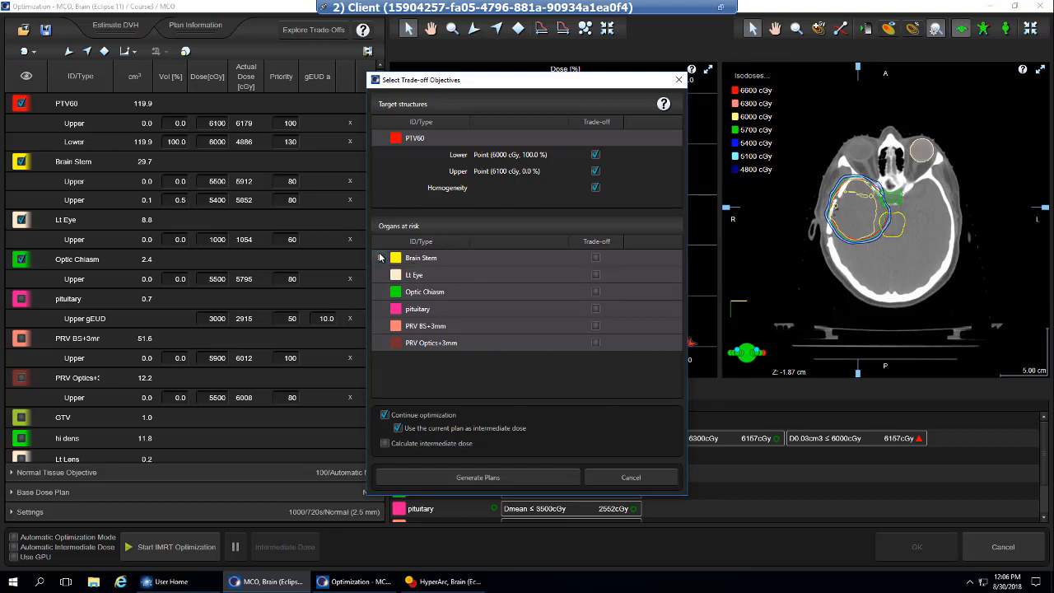
Include Brain Stem, Lt Eye and Optic Chiasm as trade-off structures and generate the plans using the current plan as intermediate dose.
{"action": "left_click", "coordinate": [595, 258]}
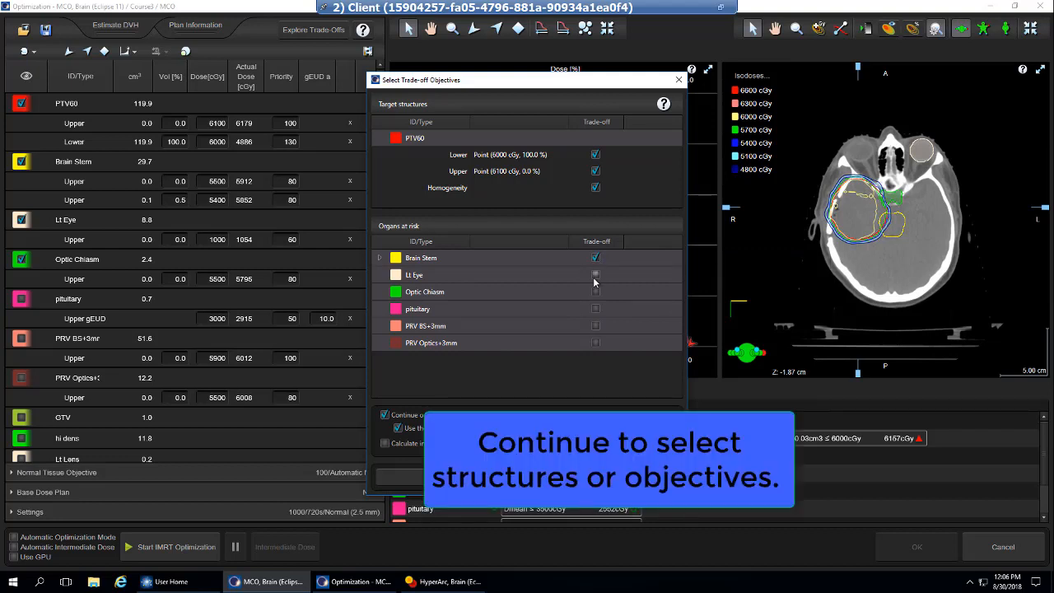
{"action": "left_click", "coordinate": [595, 278]}
{"action": "left_click", "coordinate": [596, 292]}
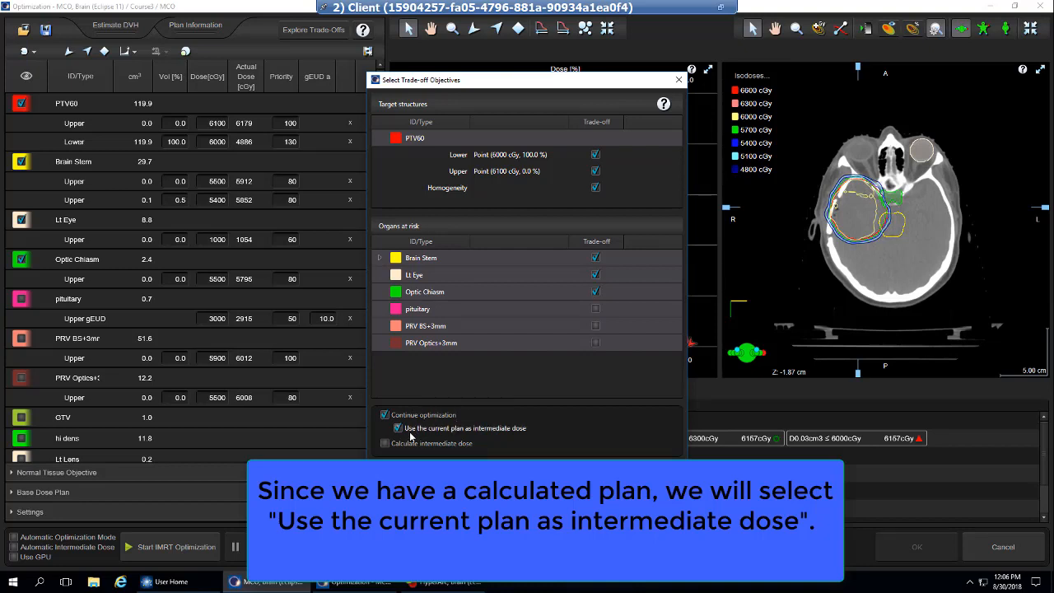
{"action": "left_click", "coordinate": [408, 429]}
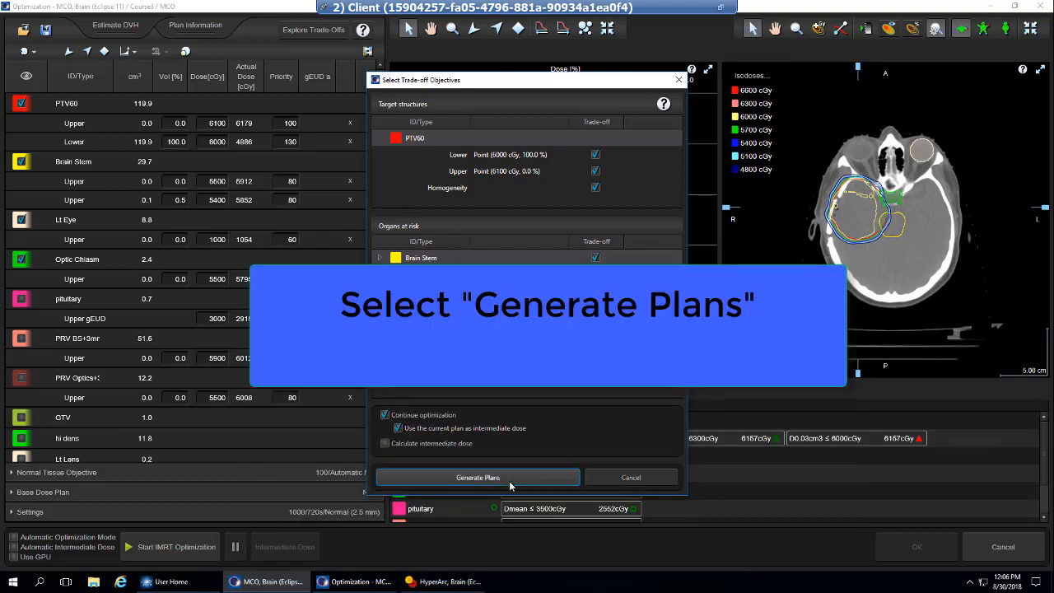
{"action": "left_click", "coordinate": [508, 481]}
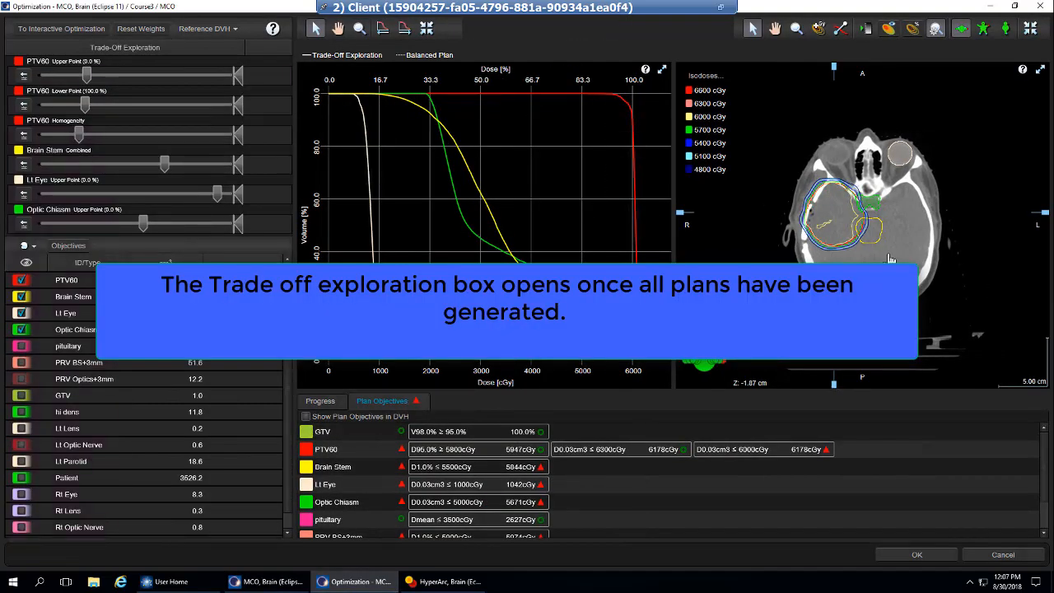
Check the trade-off exploration's plan objectives and the display options for the structures.
{"action": "left_click", "coordinate": [252, 51]}
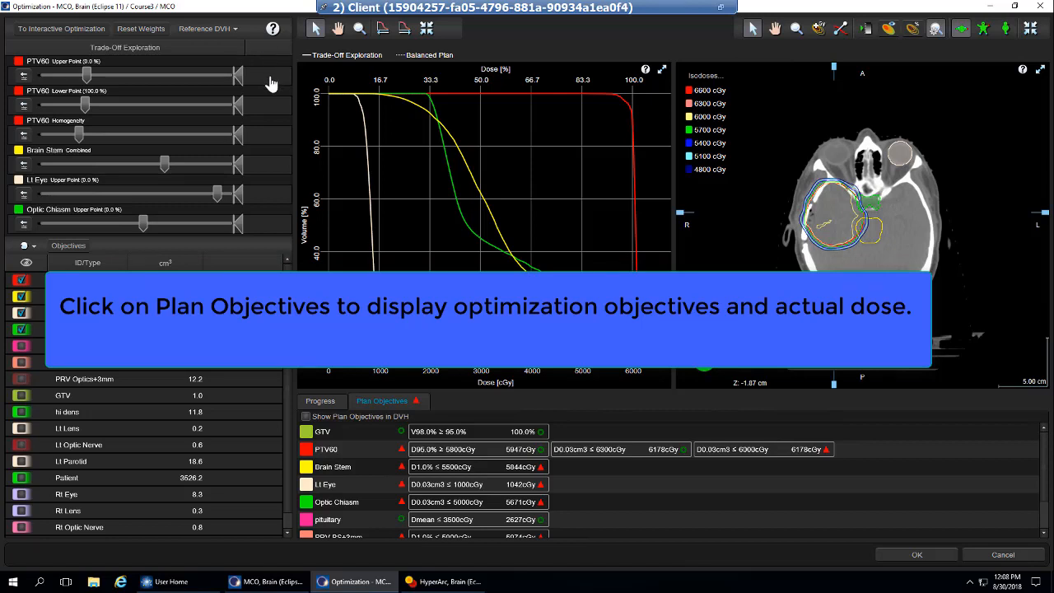
{"action": "left_click", "coordinate": [355, 405]}
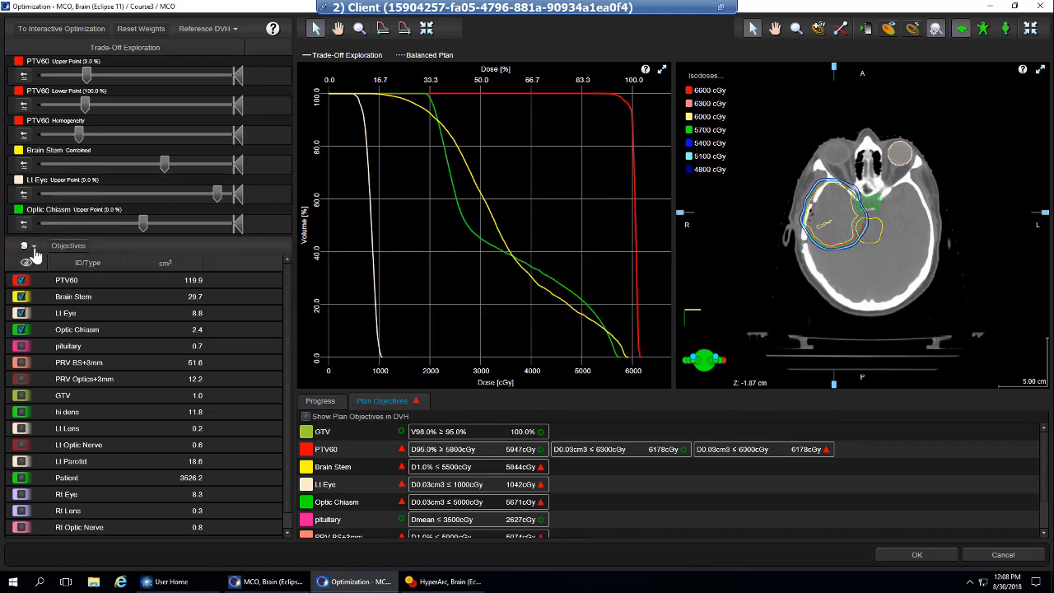
{"action": "left_click", "coordinate": [35, 250]}
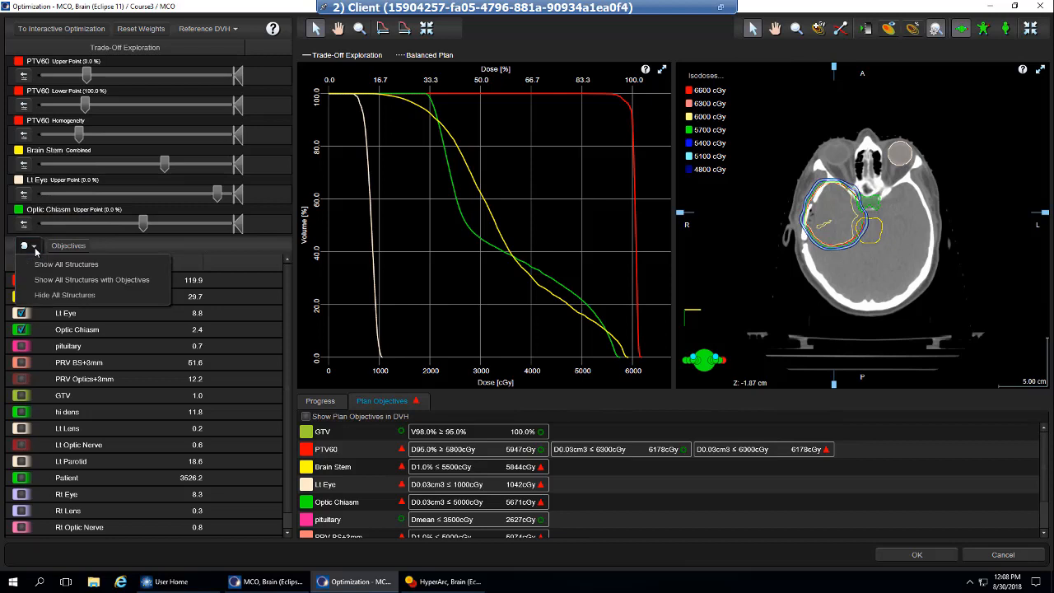
{"action": "left_click", "coordinate": [21, 331]}
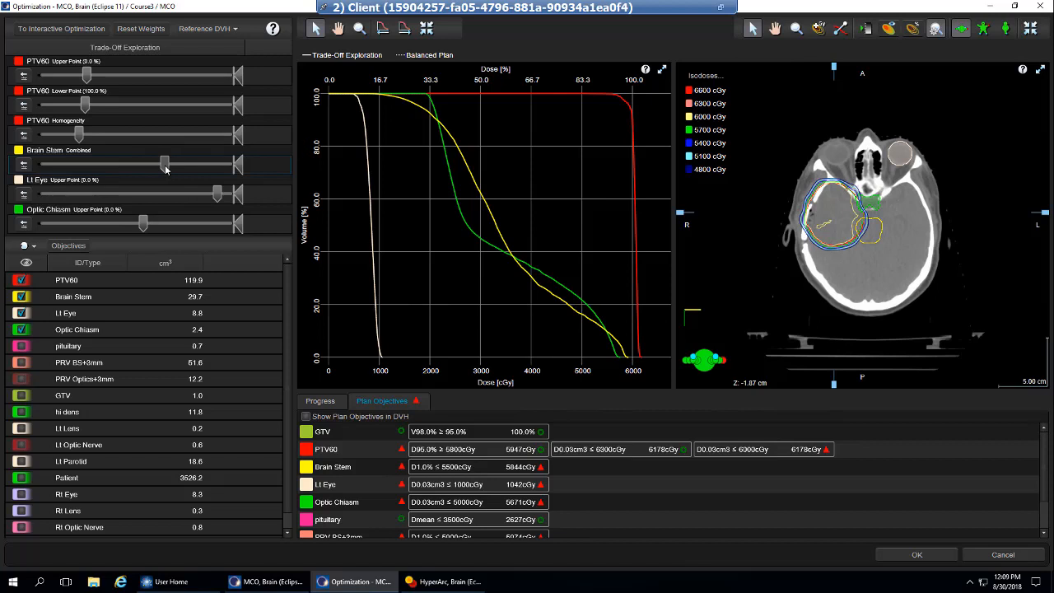
Improve the combined Brain Stem trade-off to a D1.0% of about 5448 cGy and restrict its upper limit to just above that level.
{"action": "left_click_drag", "start_coordinate": [165, 169], "coordinate": [109, 167]}
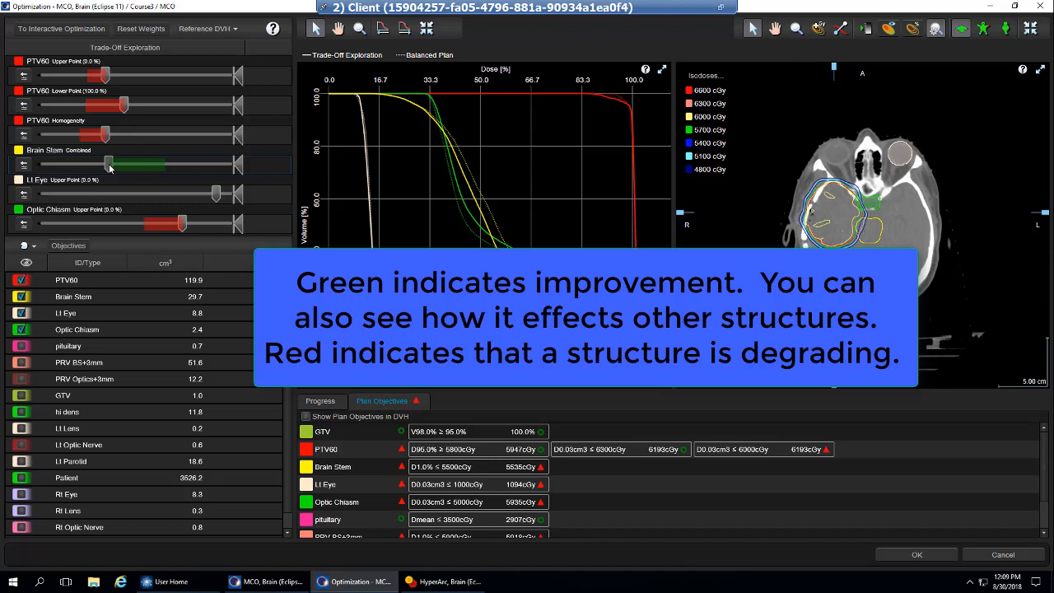
{"action": "left_click_drag", "start_coordinate": [109, 167], "coordinate": [101, 168]}
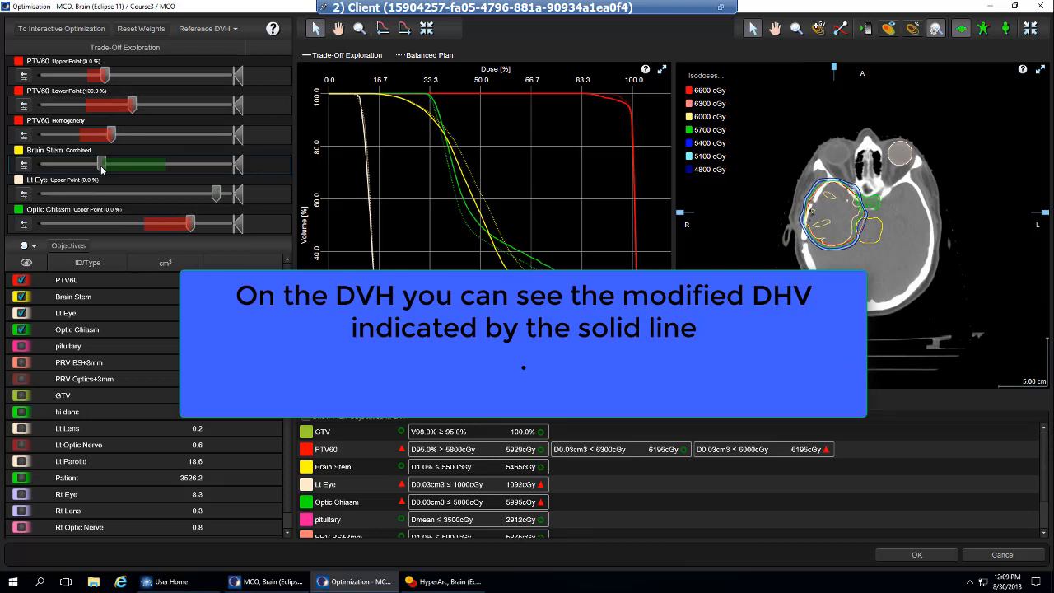
{"action": "left_click_drag", "start_coordinate": [102, 170], "coordinate": [101, 170]}
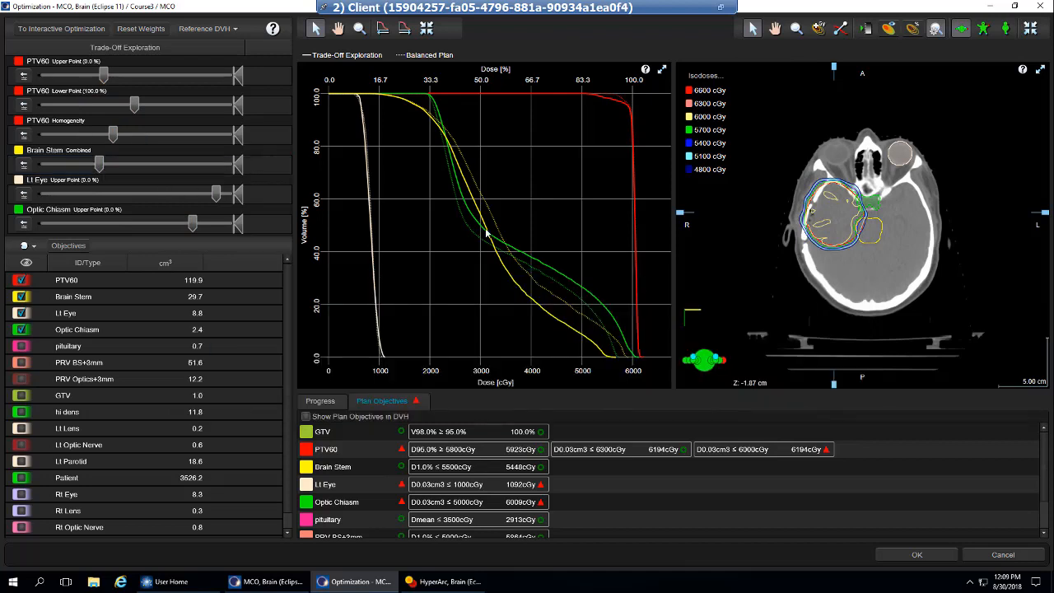
{"action": "mouse_move", "coordinate": [486, 235]}
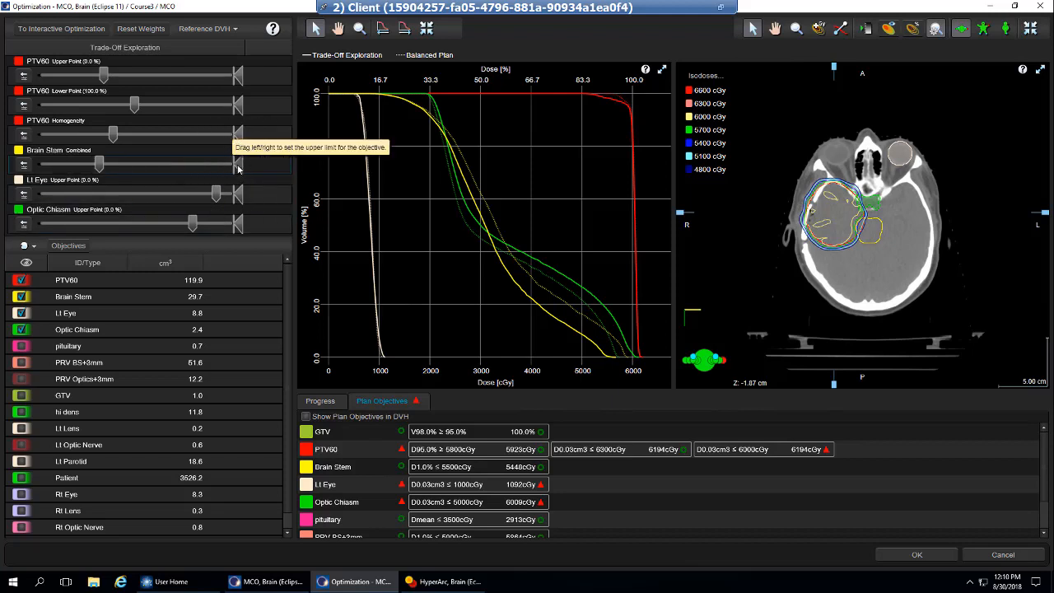
{"action": "left_click_drag", "start_coordinate": [238, 168], "coordinate": [109, 171]}
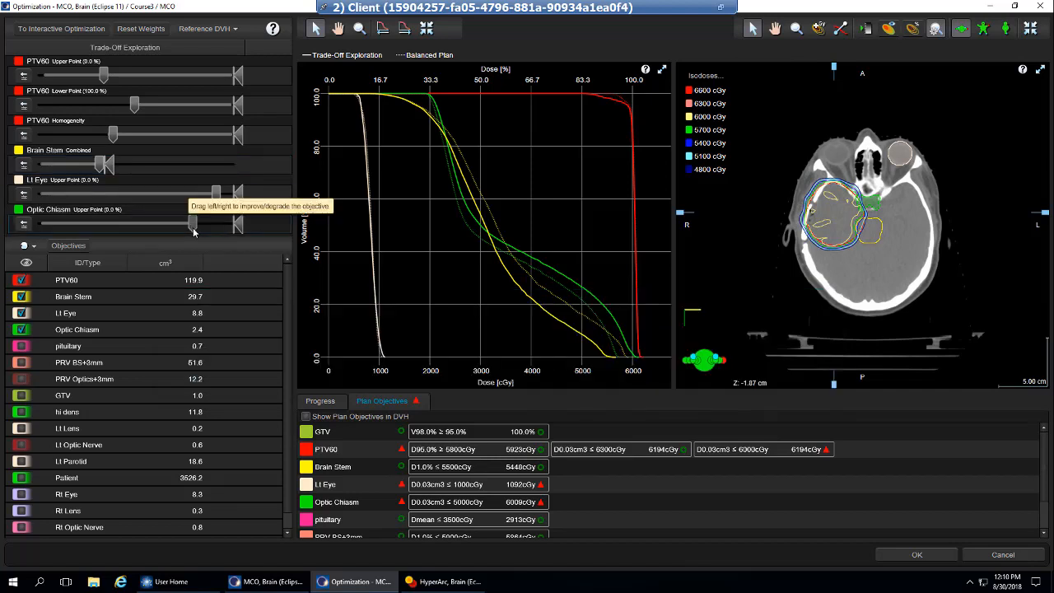
Improve the Optic Chiasm upper point trade-off to a D0.03cm3 of about 5162 cGy and inspect the PTV60 isodoses in the axial view.
{"action": "left_click_drag", "start_coordinate": [194, 232], "coordinate": [109, 234]}
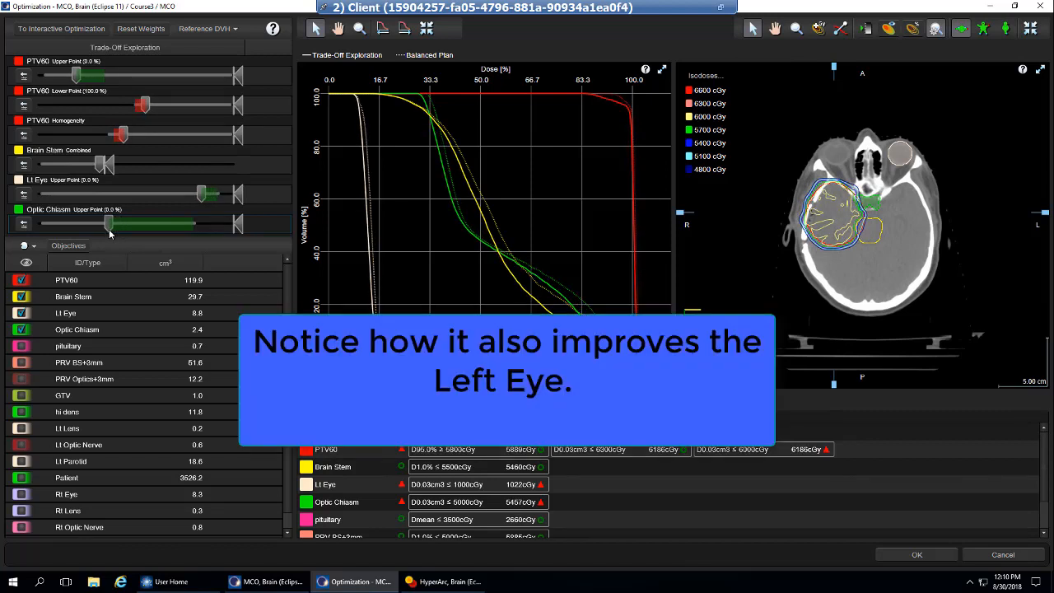
{"action": "left_click_drag", "start_coordinate": [110, 234], "coordinate": [101, 233]}
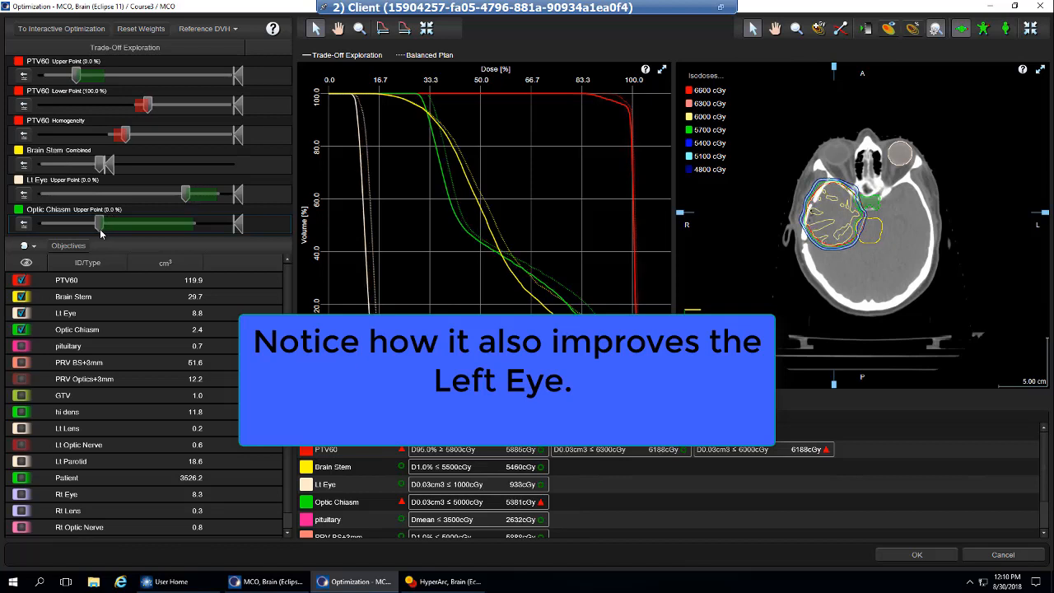
{"action": "left_click_drag", "start_coordinate": [101, 234], "coordinate": [86, 232]}
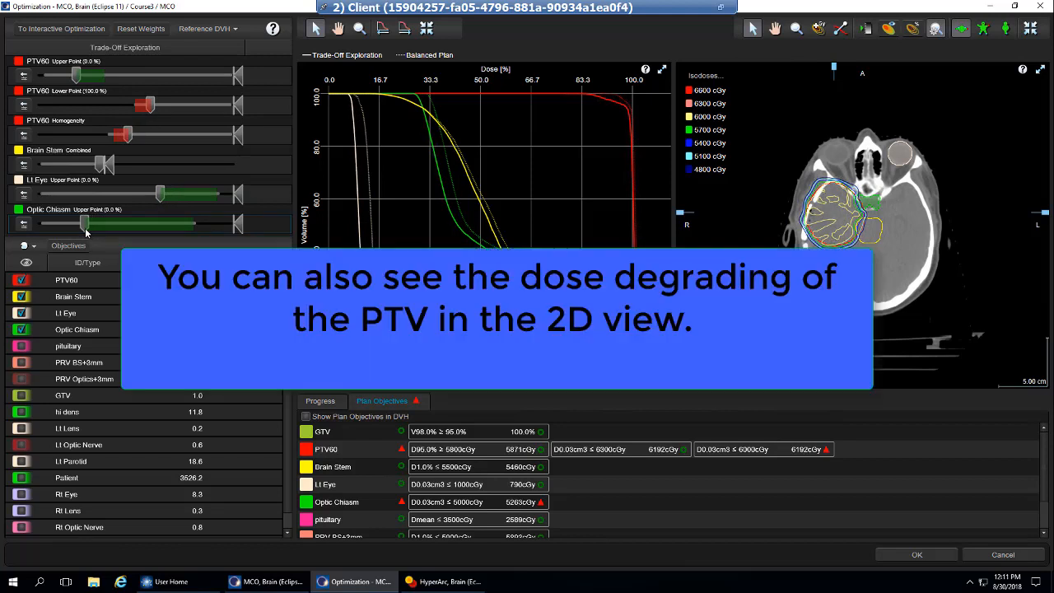
{"action": "left_click_drag", "start_coordinate": [85, 232], "coordinate": [72, 228]}
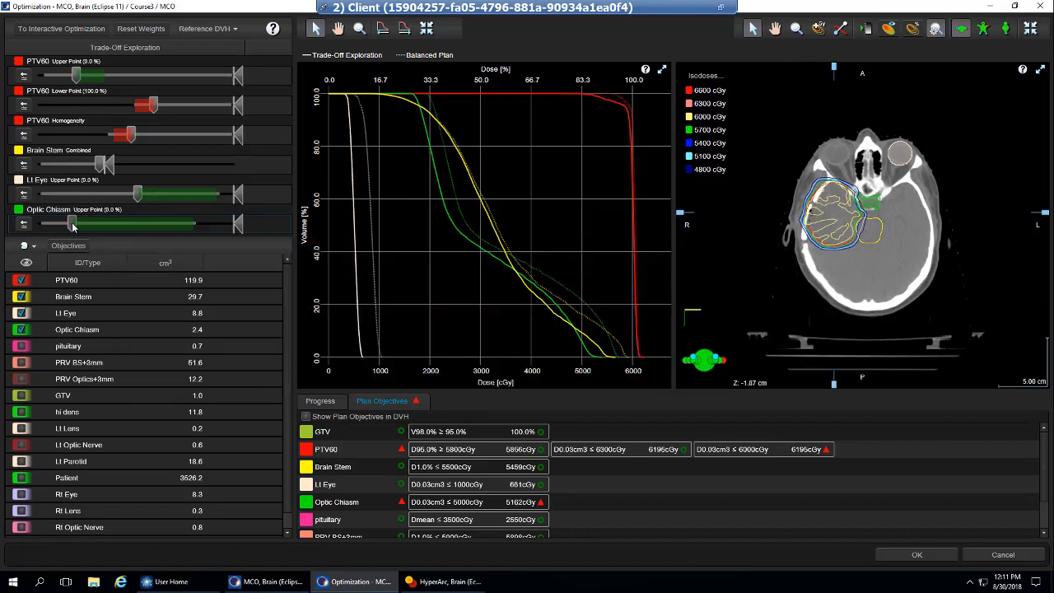
{"action": "left_click", "coordinate": [616, 109]}
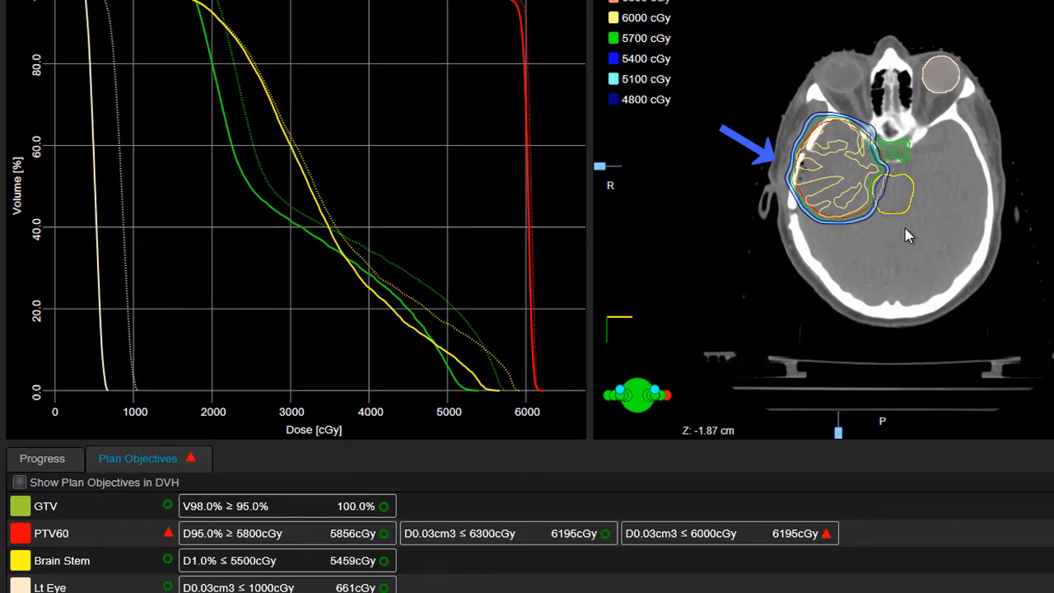
{"action": "scroll", "coordinate": [905, 228], "scroll_direction": "up", "scroll_amount": 2}
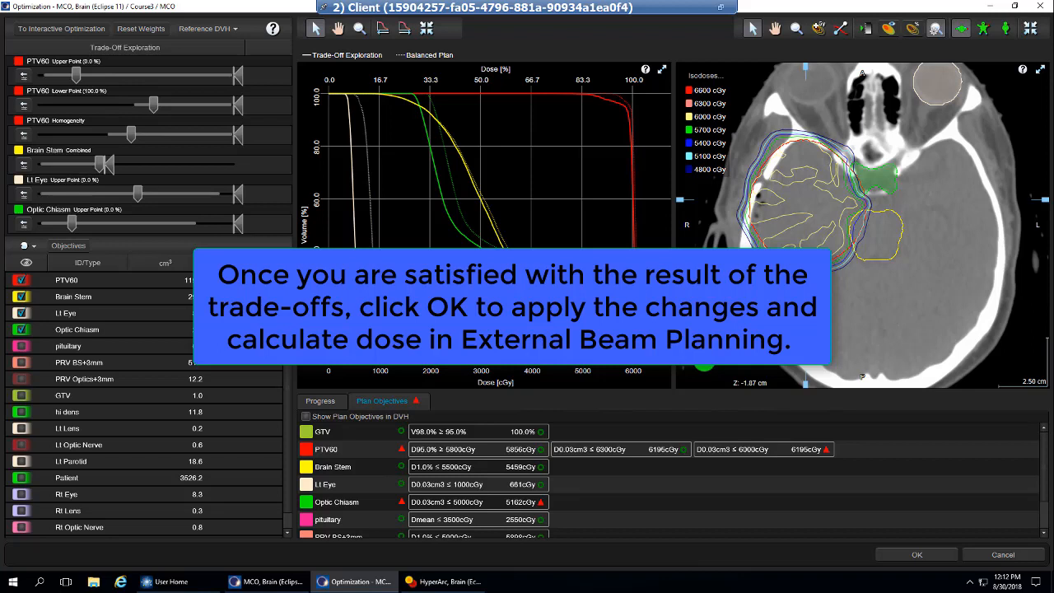
Apply the trade-off result to the MCO plan, calculate its volume dose and check the plan objectives.
{"action": "left_click", "coordinate": [937, 557]}
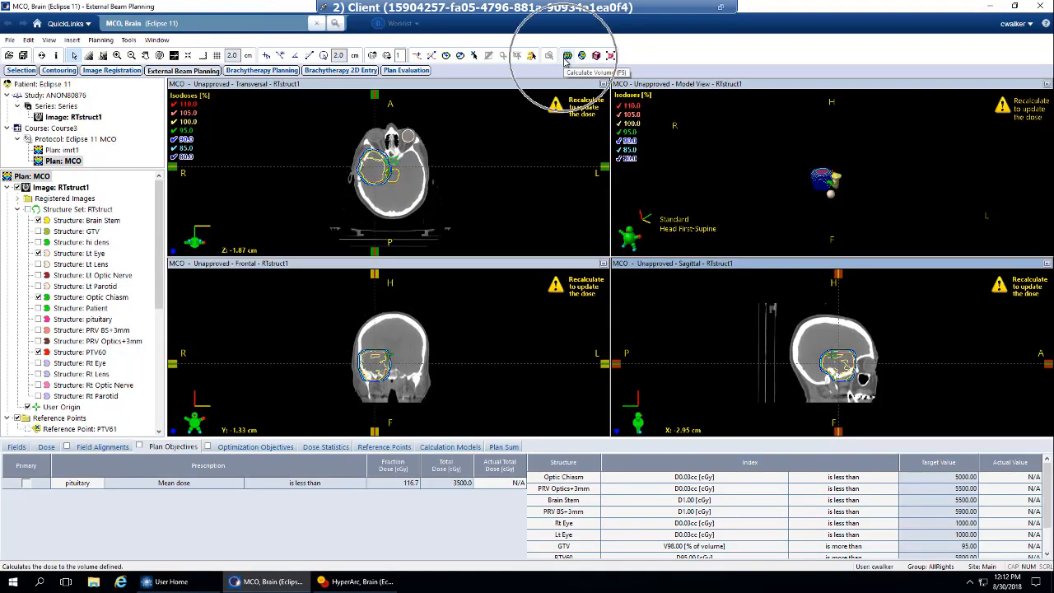
{"action": "left_click", "coordinate": [566, 56]}
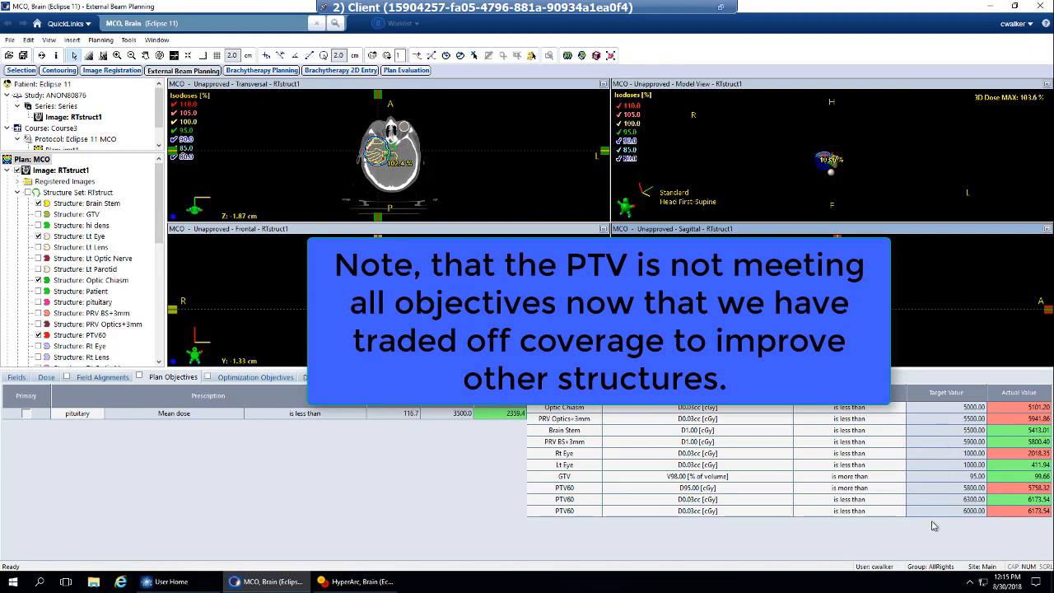
{"action": "left_click", "coordinate": [957, 512]}
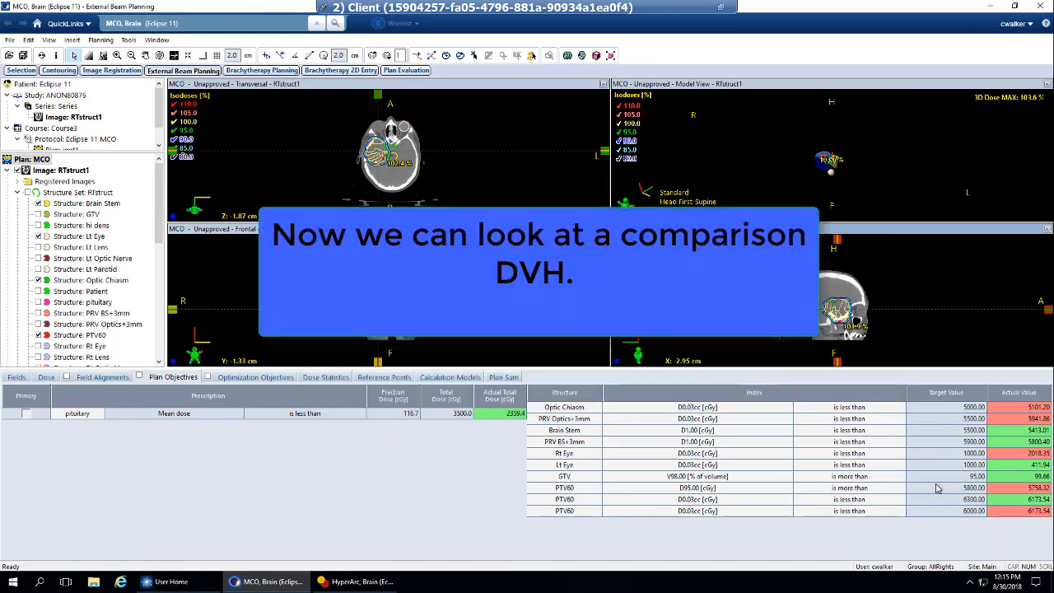
Show the dose volume histogram and compare the MCO and imrt1 curves for PTV60, Brain Stem, Lt Eye and Optic Chiasm.
{"action": "right_click", "coordinate": [765, 161]}
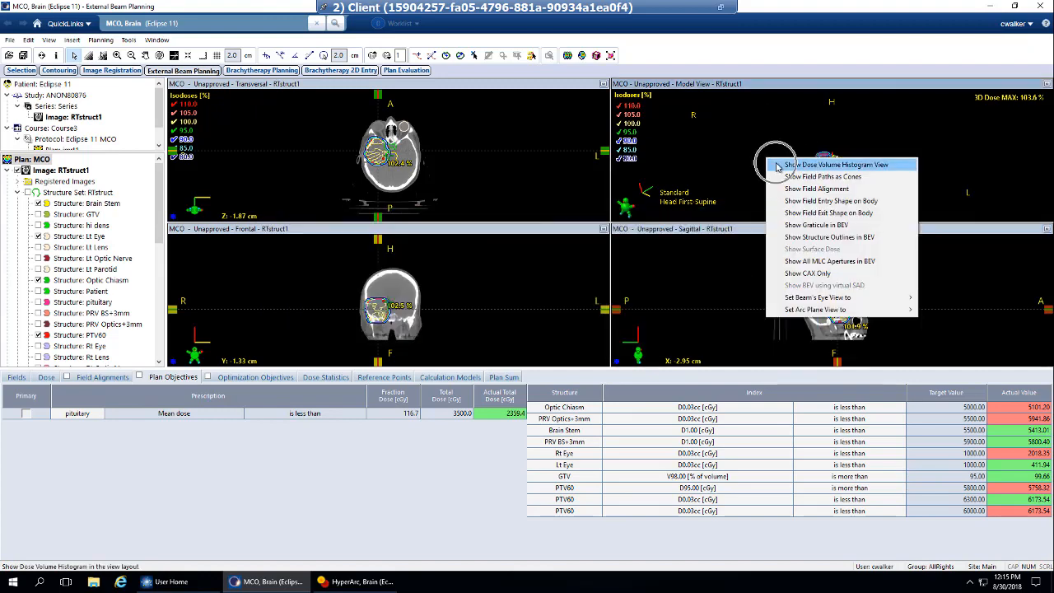
{"action": "left_click", "coordinate": [777, 166]}
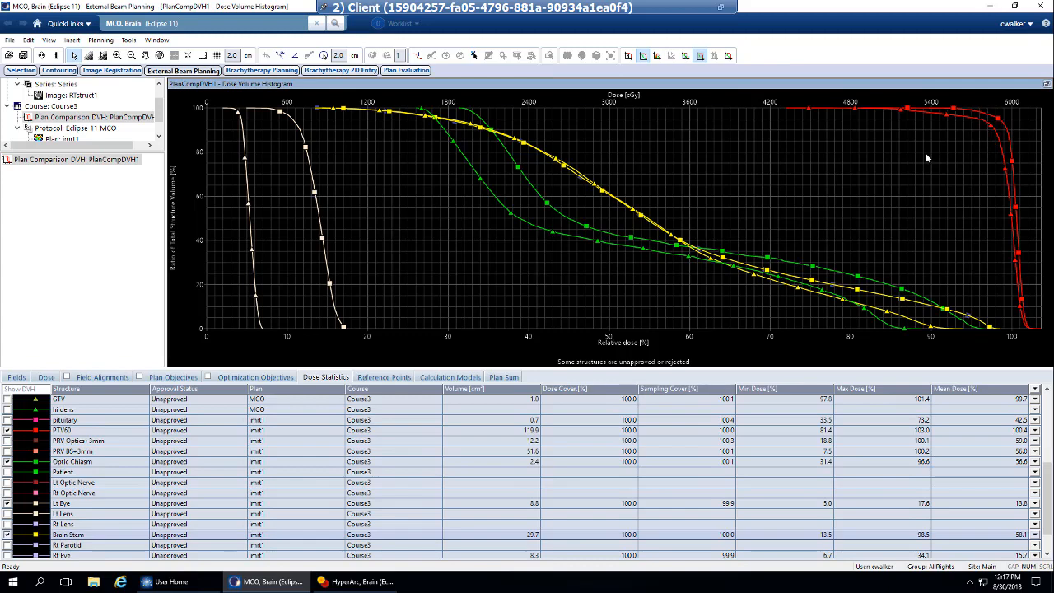
{"action": "left_click", "coordinate": [795, 290]}
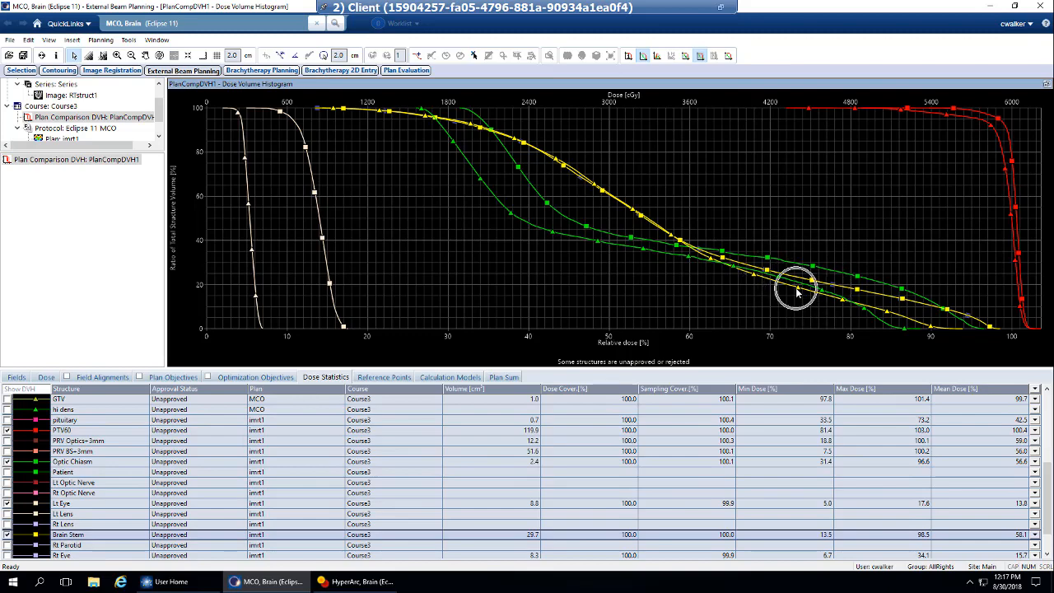
{"action": "left_click", "coordinate": [692, 261]}
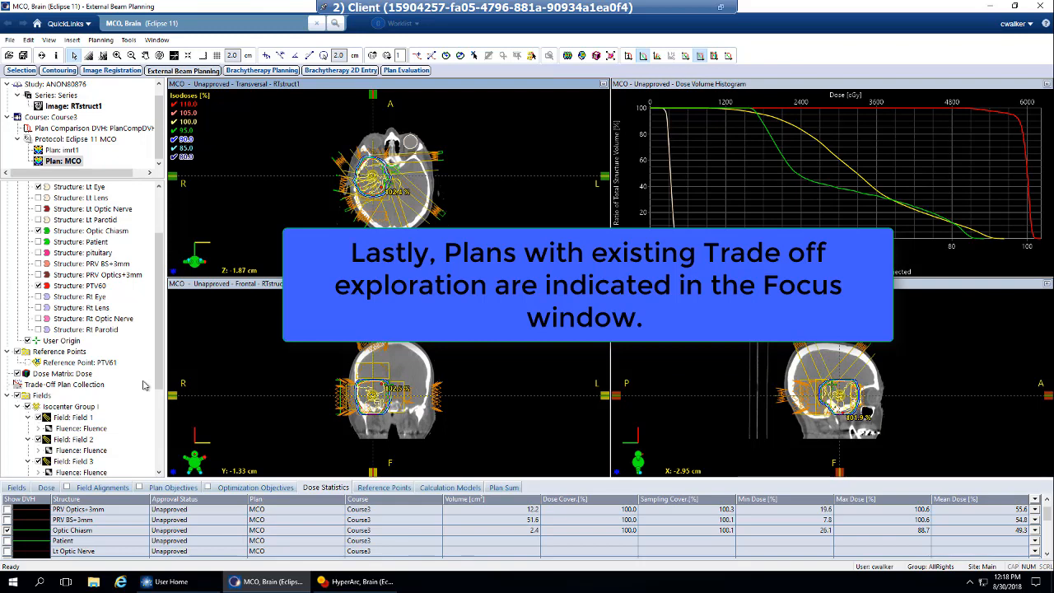
Check the options available for the MCO plan's Trade-Off Plan Collection without deleting it.
{"action": "key", "text": "ctrl"}
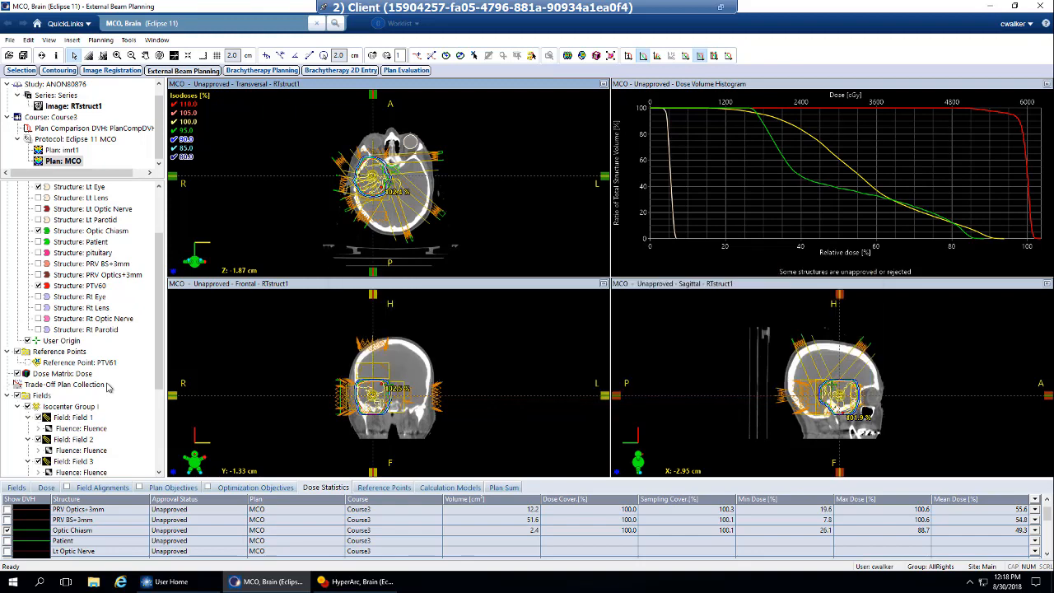
{"action": "right_click", "coordinate": [107, 386]}
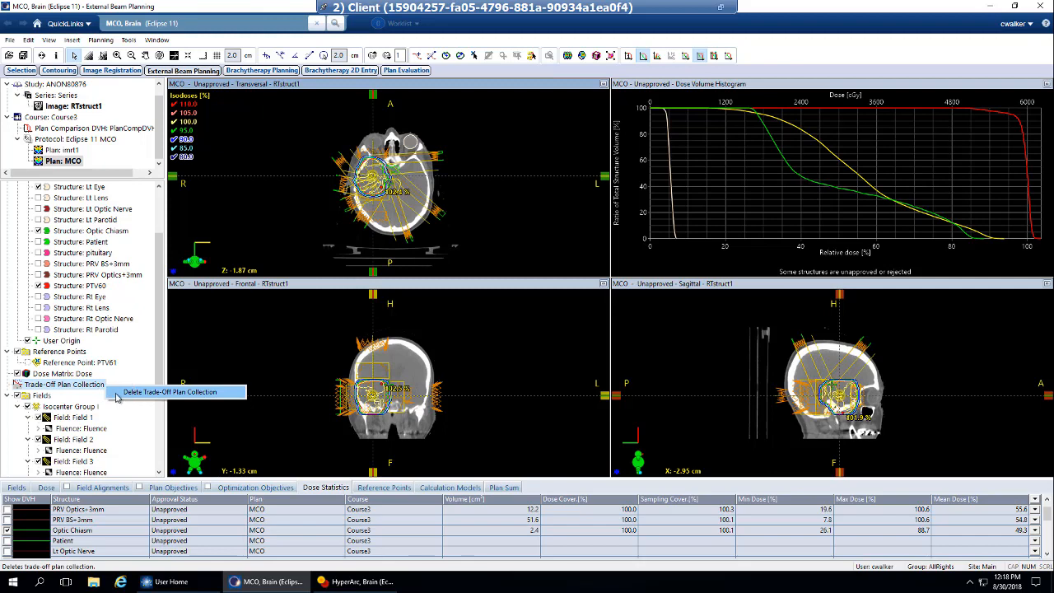
{"action": "left_click", "coordinate": [113, 384]}
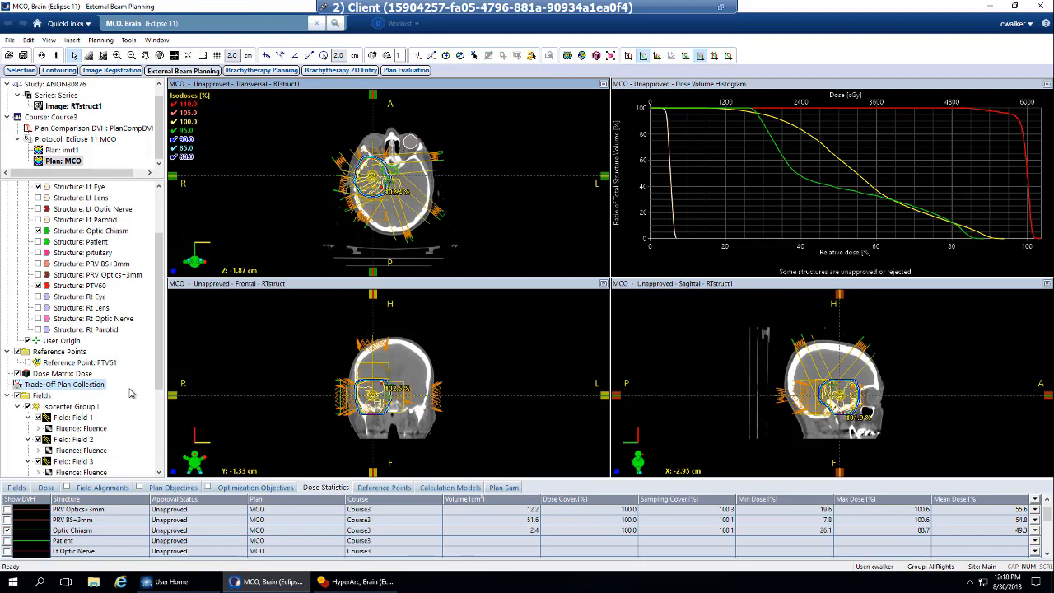